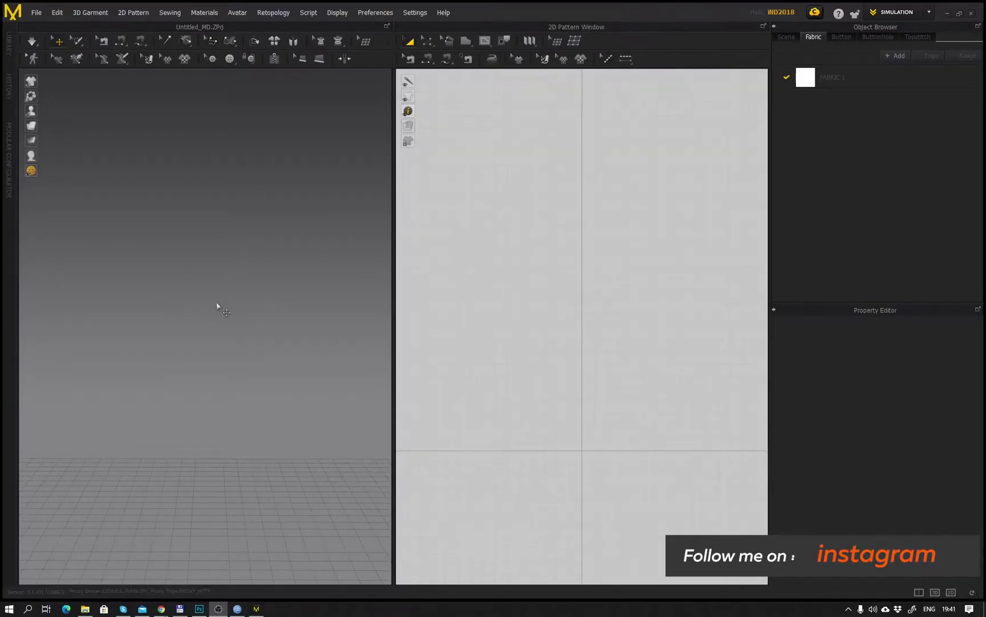
- Import the FBX file half_room.fbx from drive D: with the scale in cm (DAZ Studio) and dismiss the arrangement point notice
right_drag(221, 308, 288, 368)
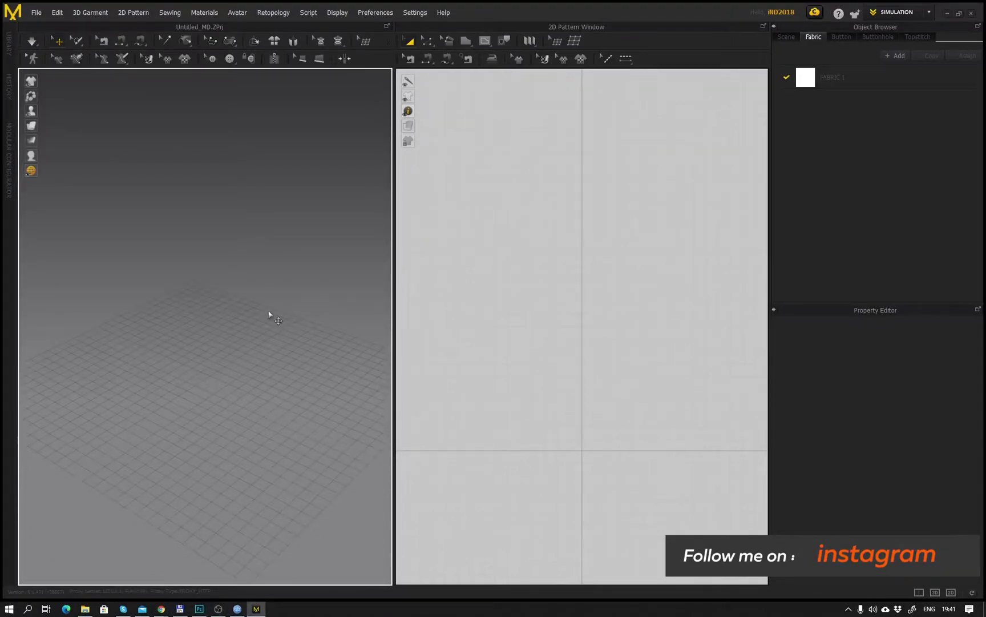
right_drag(269, 312, 237, 326)
click(38, 16)
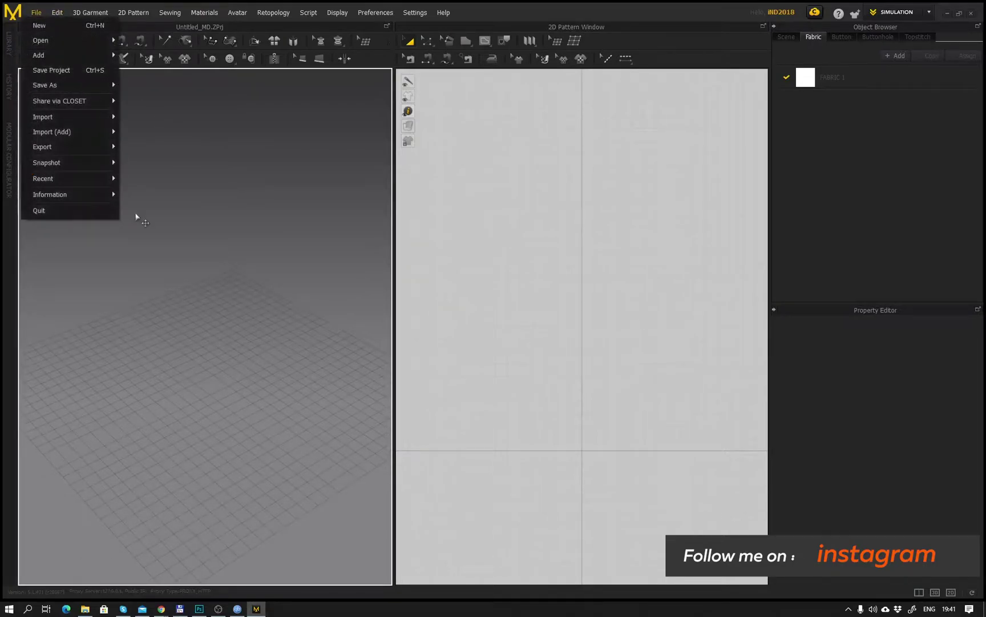
mouse_move(94, 120)
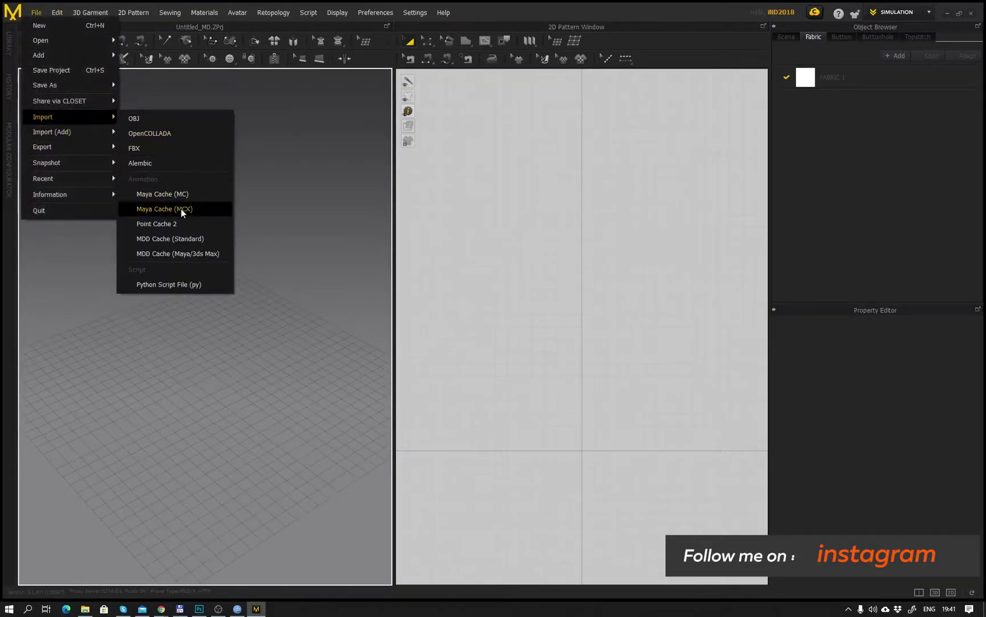
click(170, 148)
drag(235, 1, 235, 45)
scroll(304, 144, down, 4)
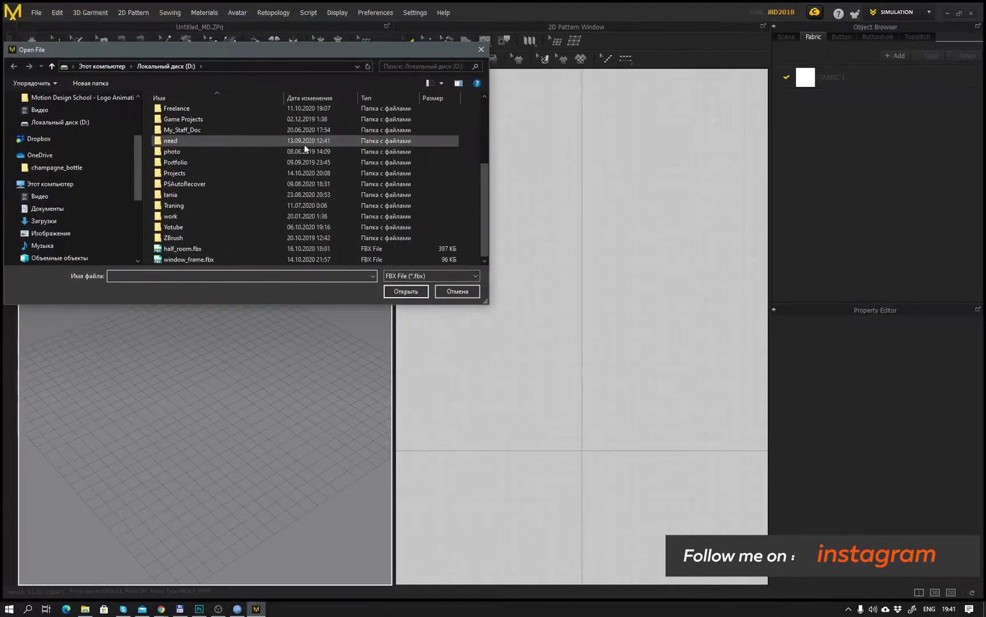
double_click(187, 250)
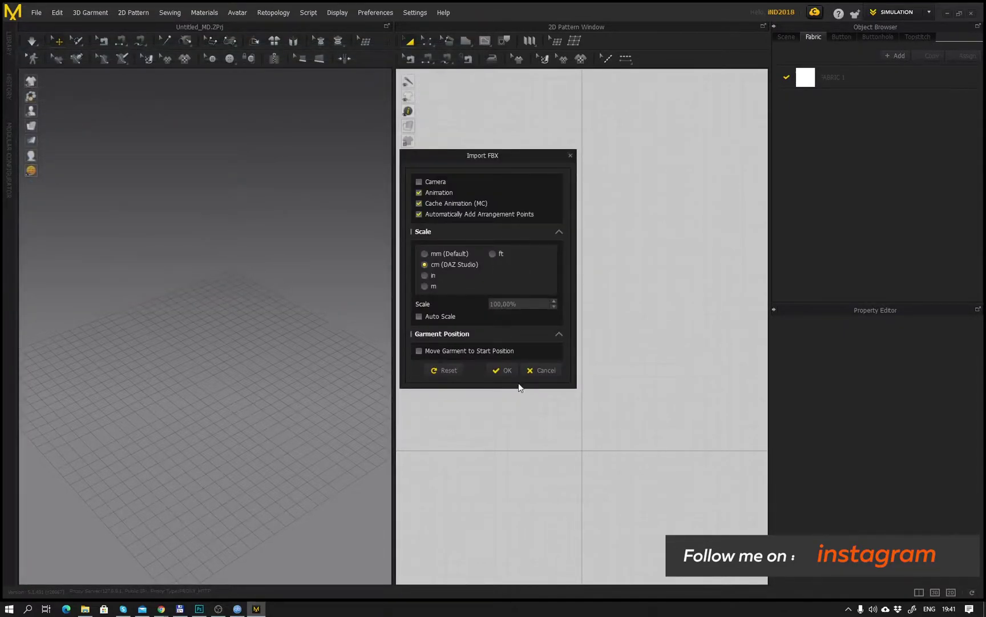
click(506, 370)
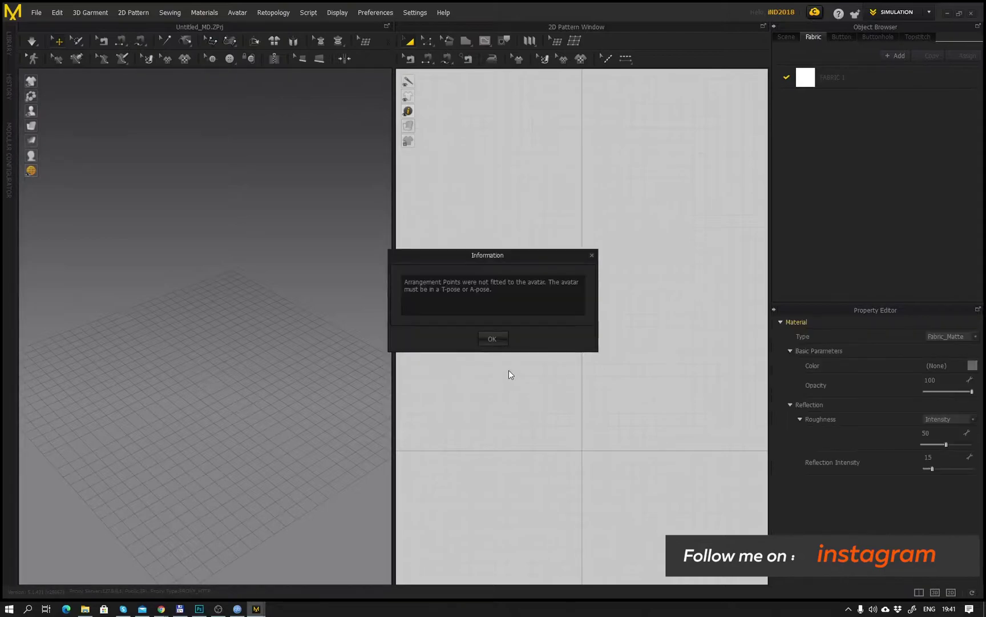
click(495, 339)
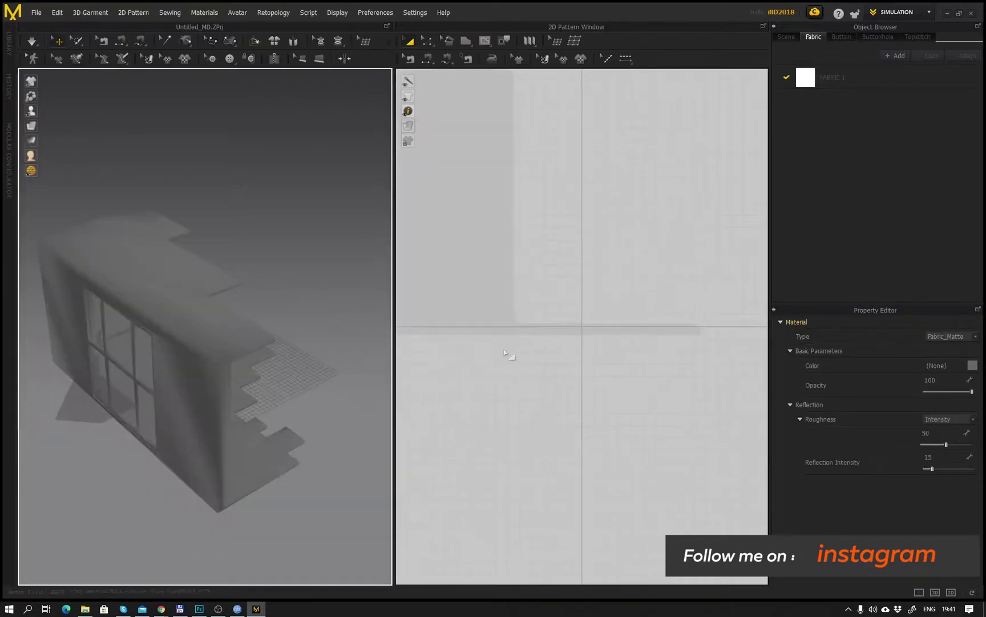
- Inspect the imported room model from several angles in the 3D view and check its silhouette in the 2D Pattern Window
right_drag(298, 458, 274, 355)
scroll(513, 324, down, 10)
middle_drag(459, 316, 507, 346)
scroll(525, 332, up, 8)
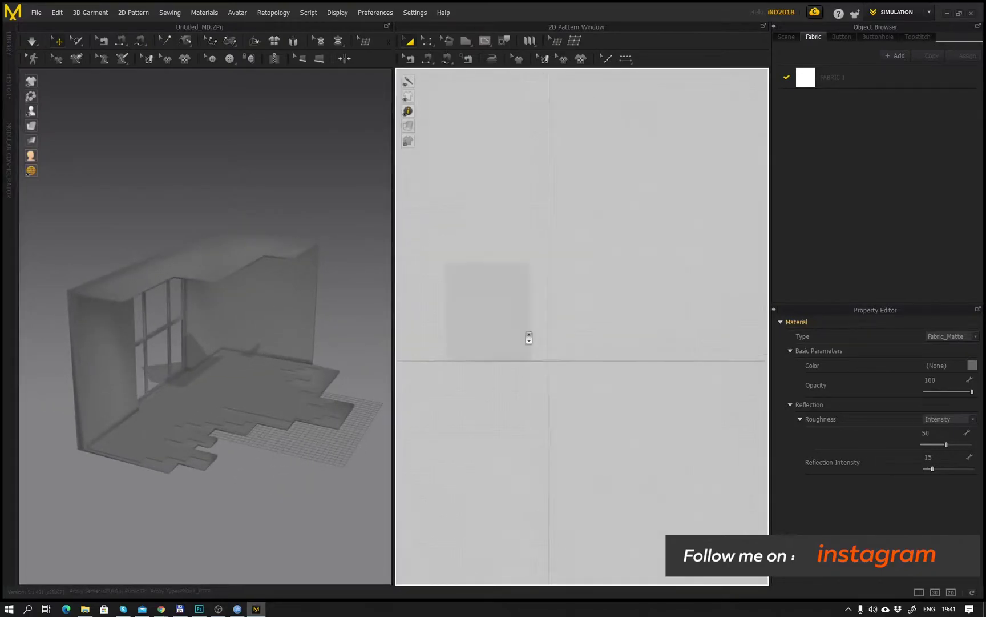
click(214, 422)
scroll(228, 424, up, 2)
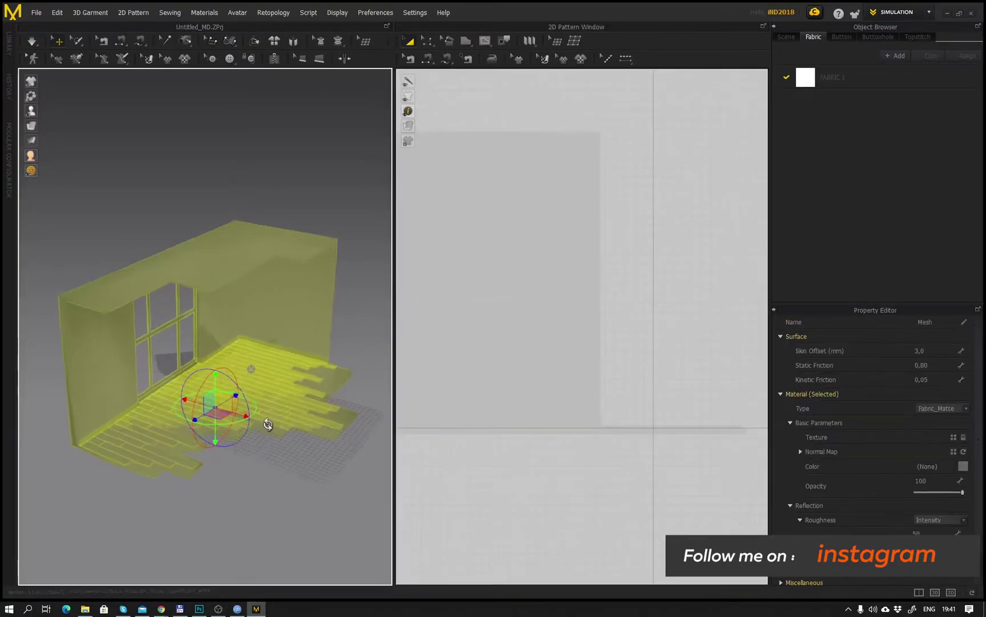
right_drag(232, 424, 154, 419)
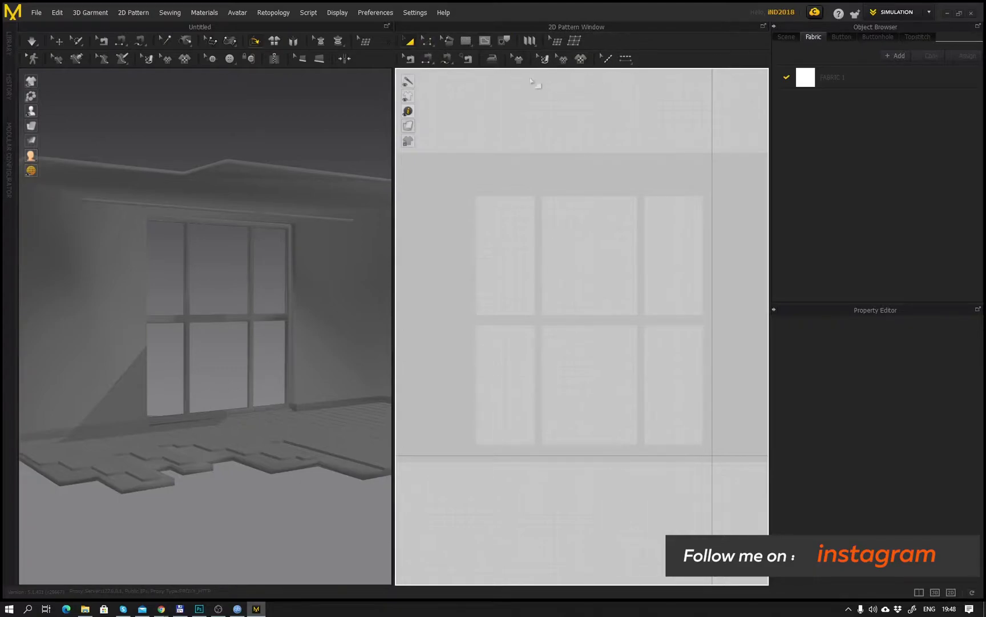
- Draw a tall rectangular pattern about 292 mm wide and 2819 mm high along the outer left side of the window silhouette
click(467, 40)
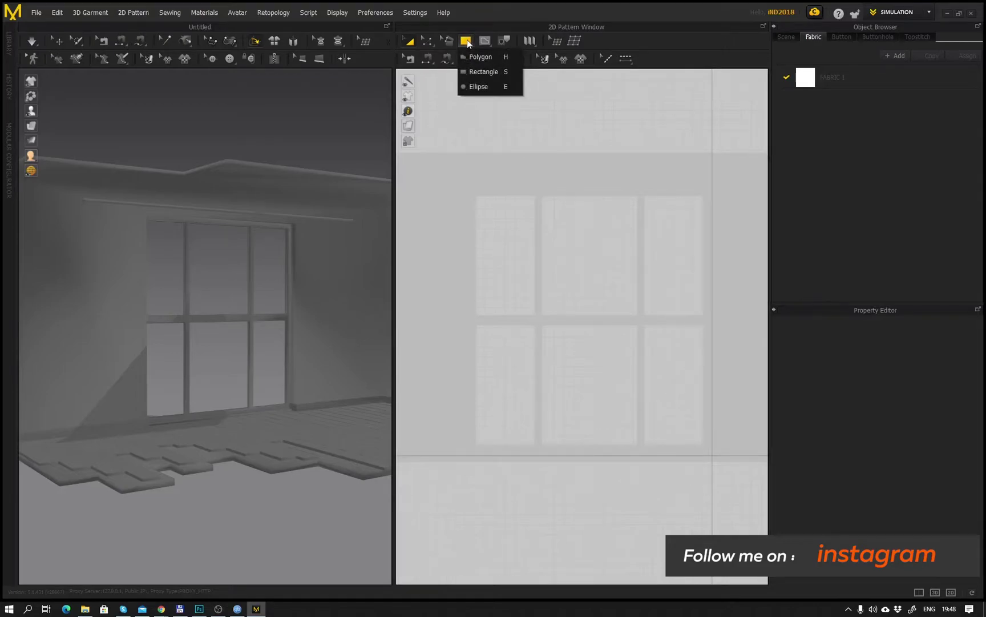
click(484, 72)
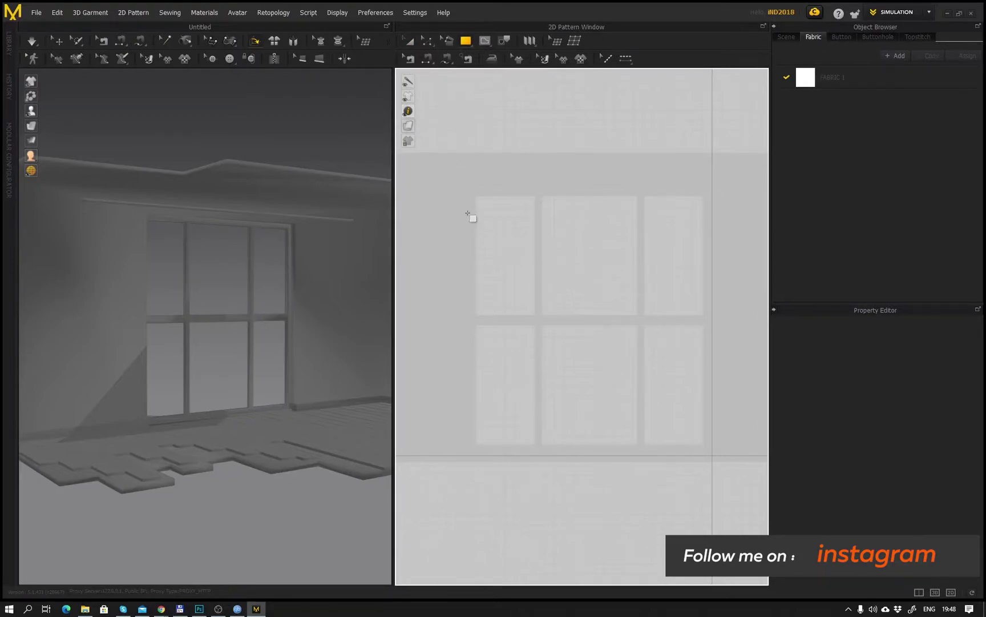
drag(469, 174, 499, 452)
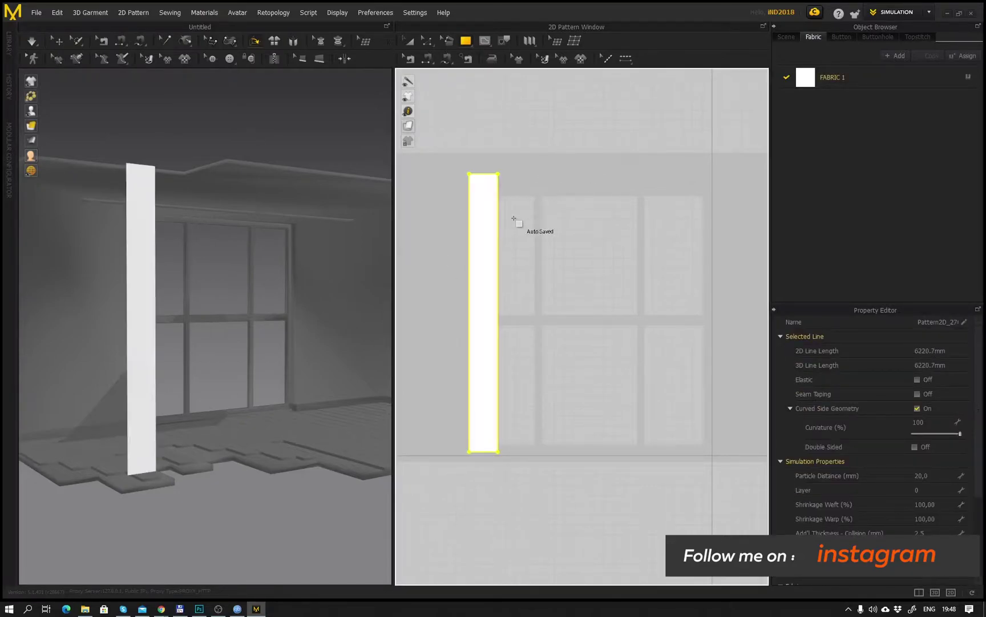
- Split the top edge of the rectangular strip uniformly into 2 segments
scroll(520, 293, up, 5)
middle_drag(491, 269, 618, 407)
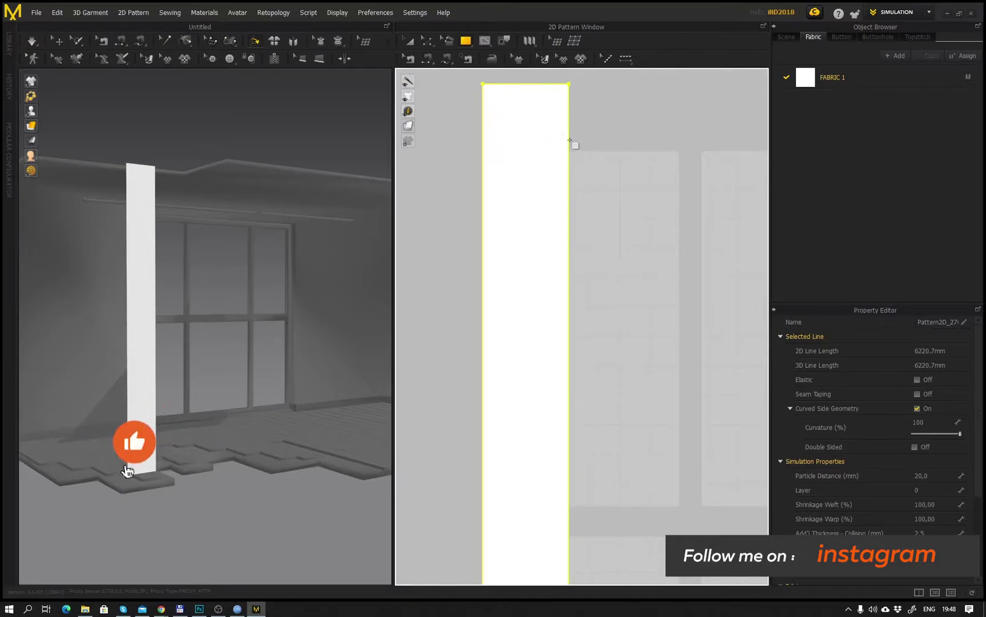
middle_drag(573, 146, 585, 270)
scroll(553, 228, up, 3)
scroll(553, 228, up, 4)
middle_drag(601, 218, 648, 270)
middle_drag(482, 160, 521, 194)
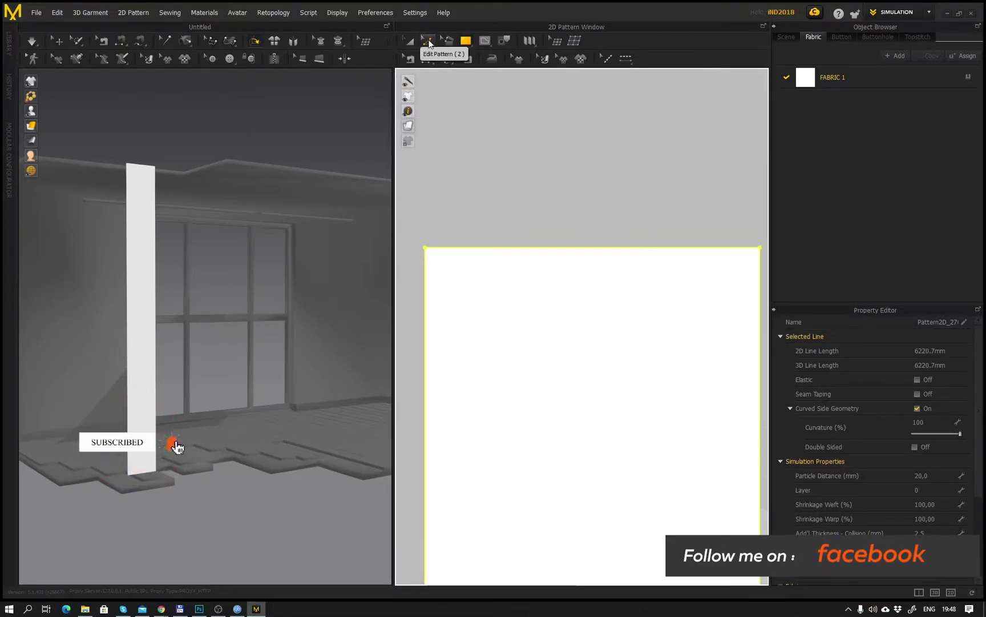
click(429, 44)
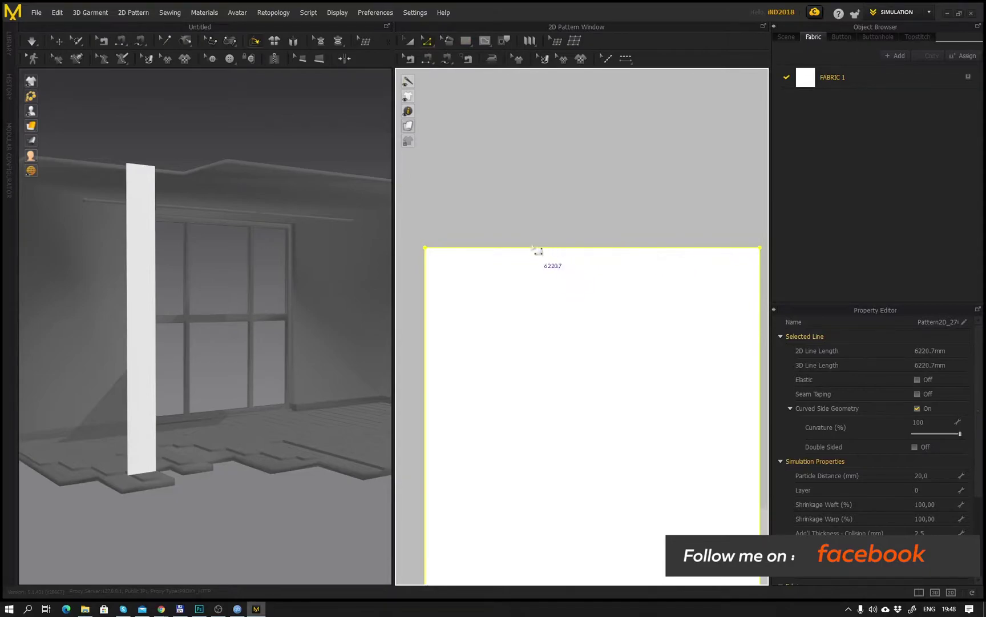
click(591, 248)
right_click(590, 247)
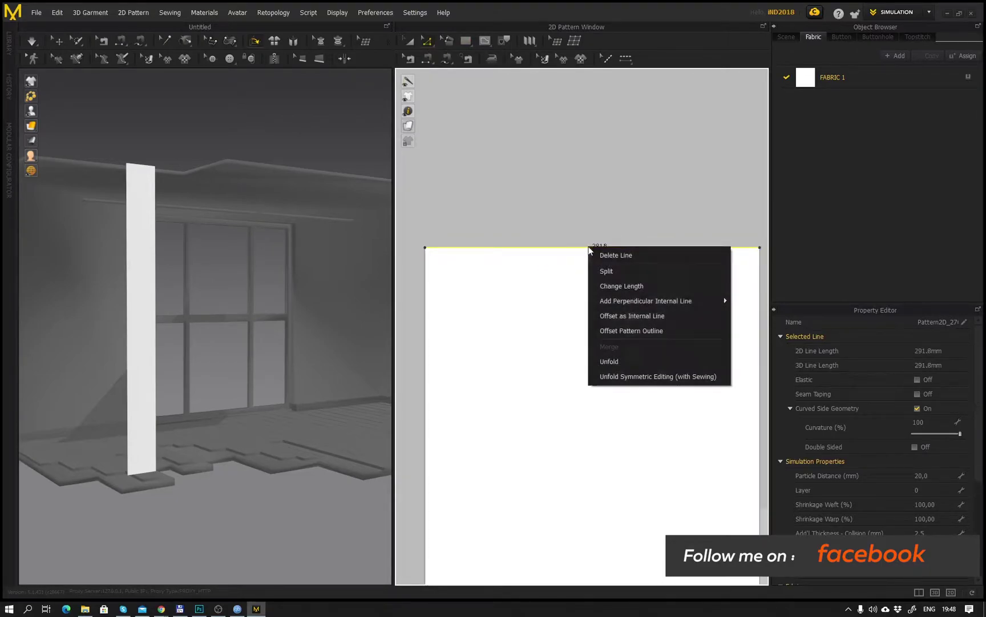
click(622, 272)
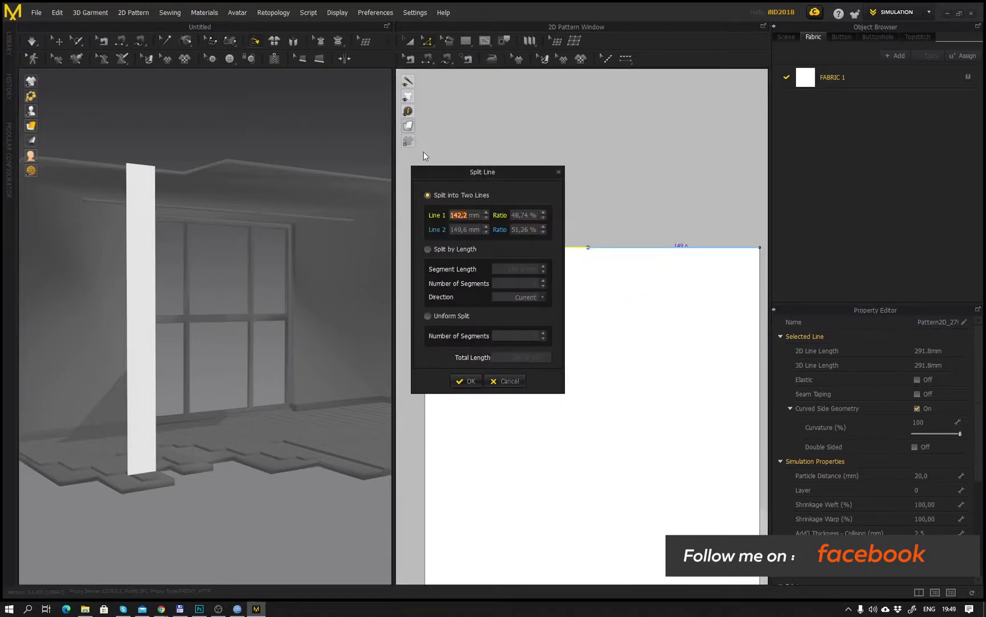
drag(472, 170, 471, 91)
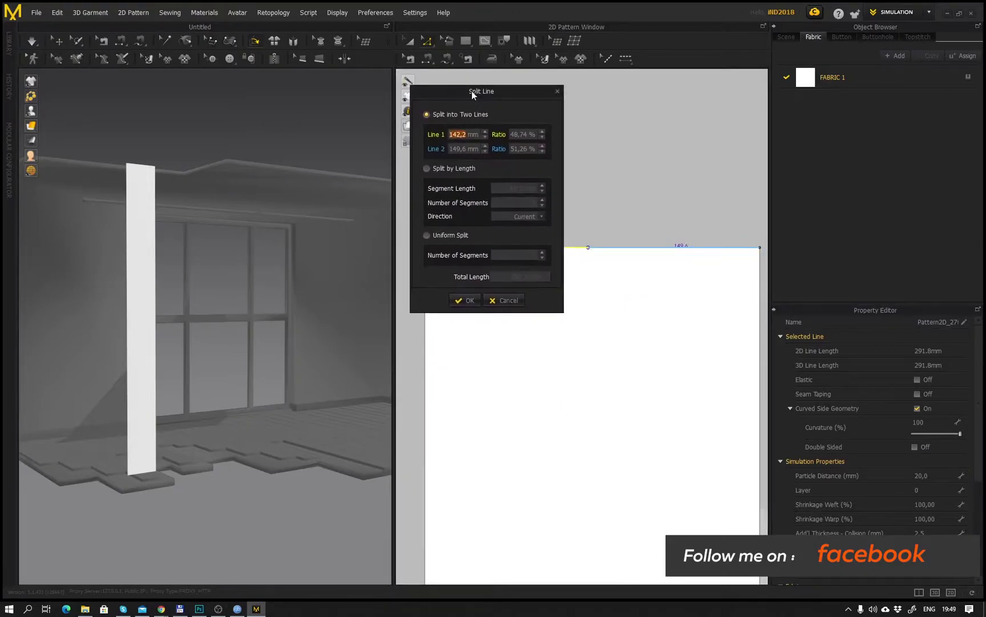
click(439, 236)
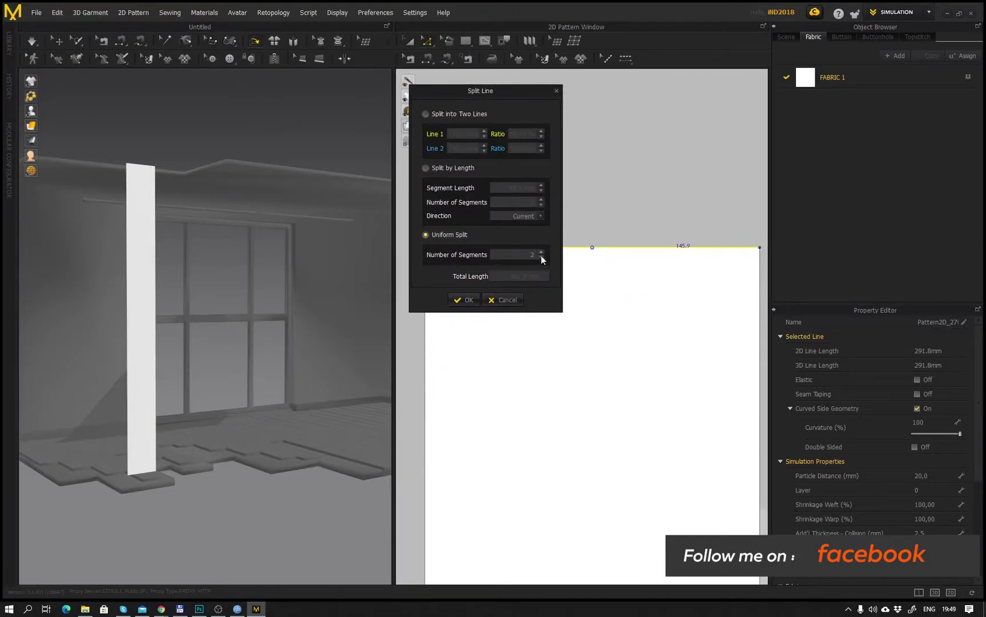
click(466, 300)
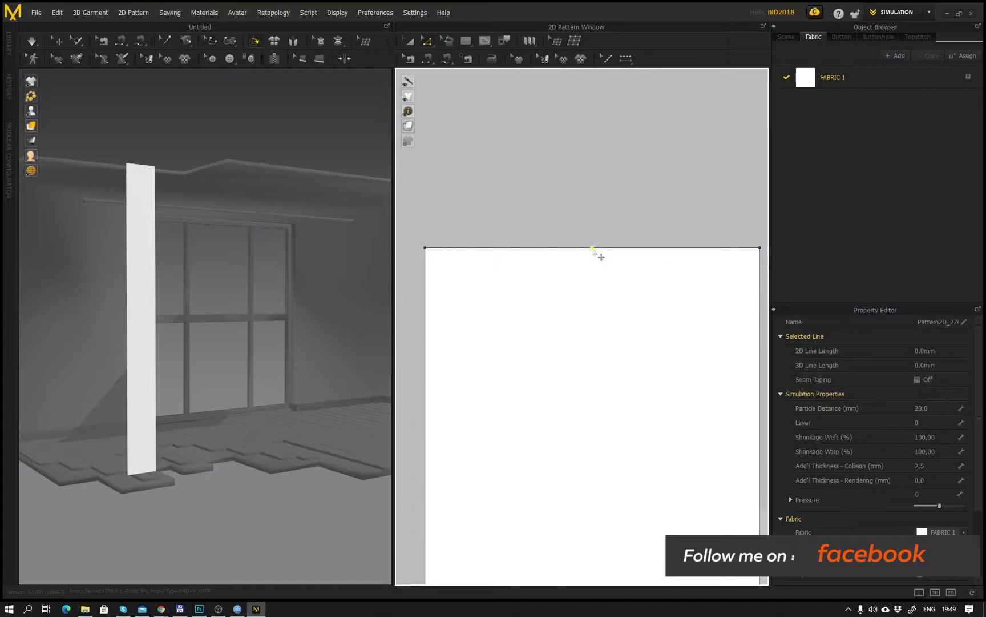
- Split the bottom edge of the rectangular strip with a uniform split that adds a point at its middle
scroll(595, 253, down, 5)
scroll(601, 266, down, 5)
middle_drag(632, 365, 619, 237)
middle_drag(596, 143, 592, 197)
scroll(589, 187, up, 5)
scroll(590, 214, down, 3)
middle_drag(580, 263, 577, 197)
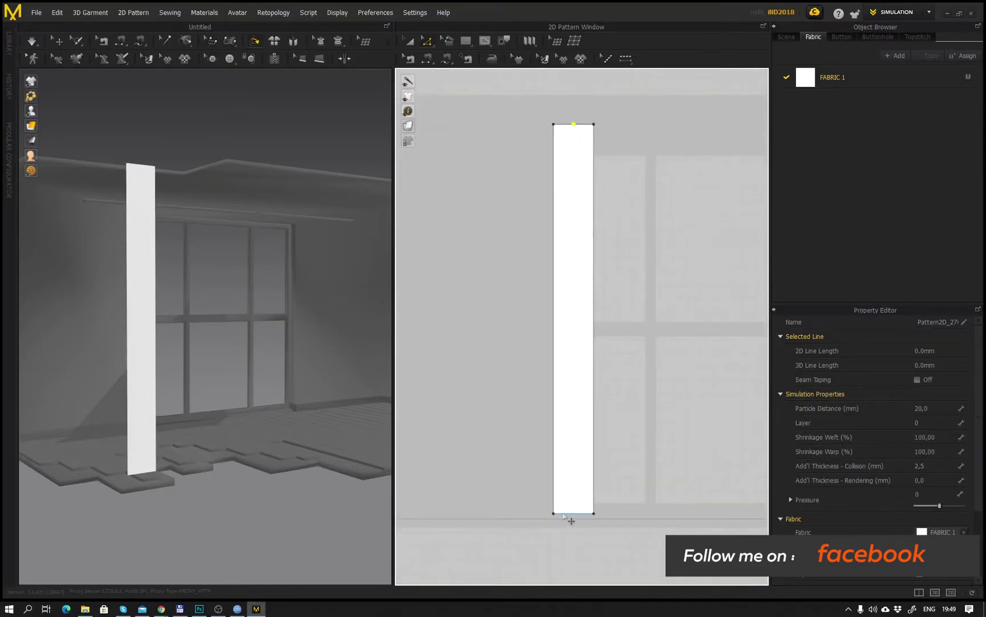
middle_drag(579, 513, 545, 413)
scroll(573, 396, up, 6)
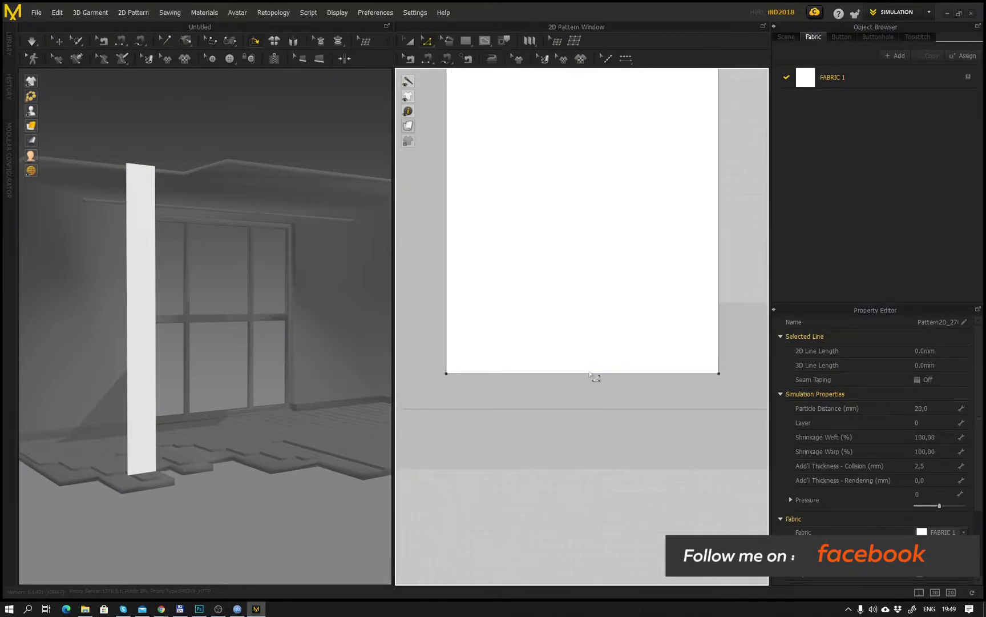
click(588, 374)
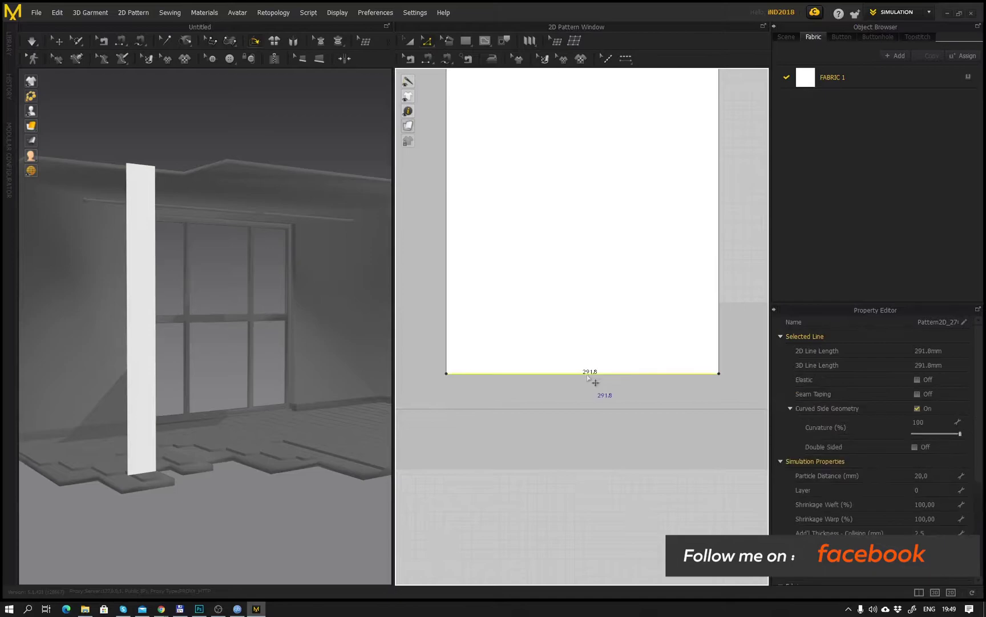
right_click(584, 376)
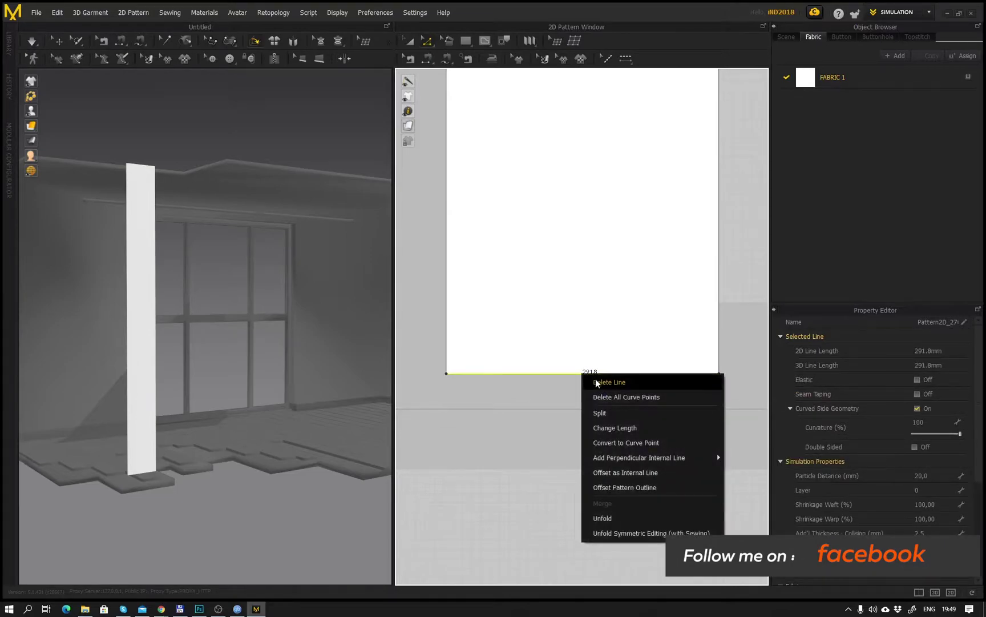
click(613, 412)
click(428, 315)
click(475, 381)
- Draw a vertical internal line through the strip from the top edge's midpoint to the bottom edge's midpoint
scroll(570, 278, down, 6)
middle_drag(578, 187, 579, 378)
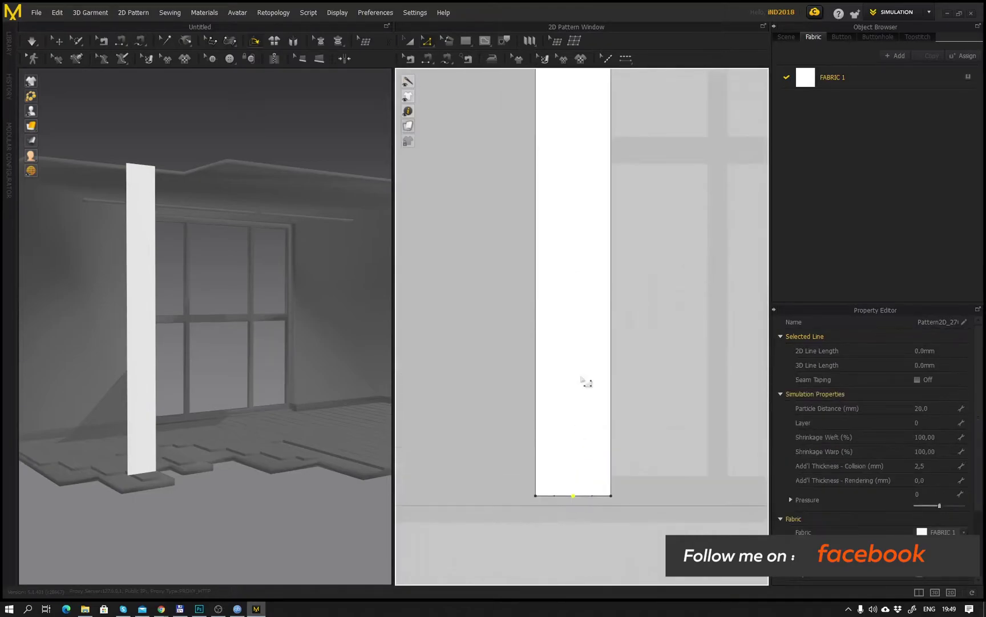
scroll(583, 269, down, 1)
middle_drag(583, 270, 575, 413)
scroll(575, 415, down, 3)
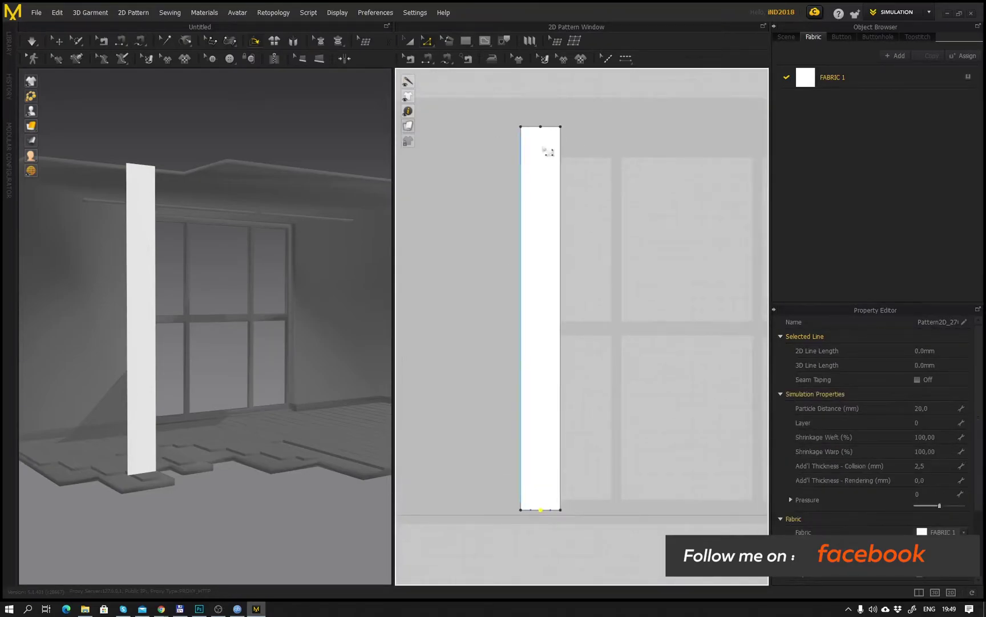
click(485, 41)
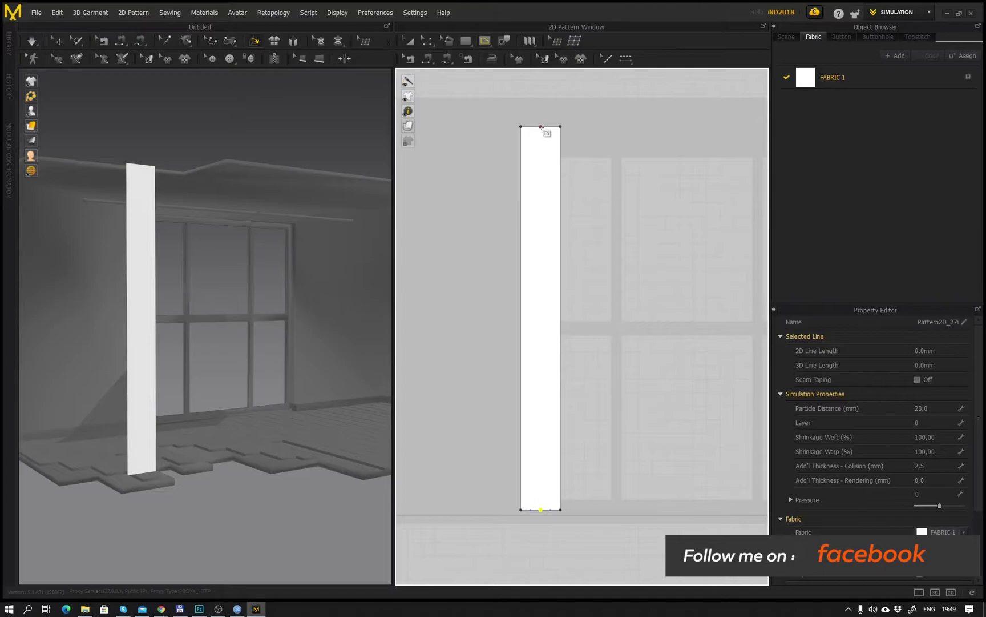
click(541, 126)
click(541, 509)
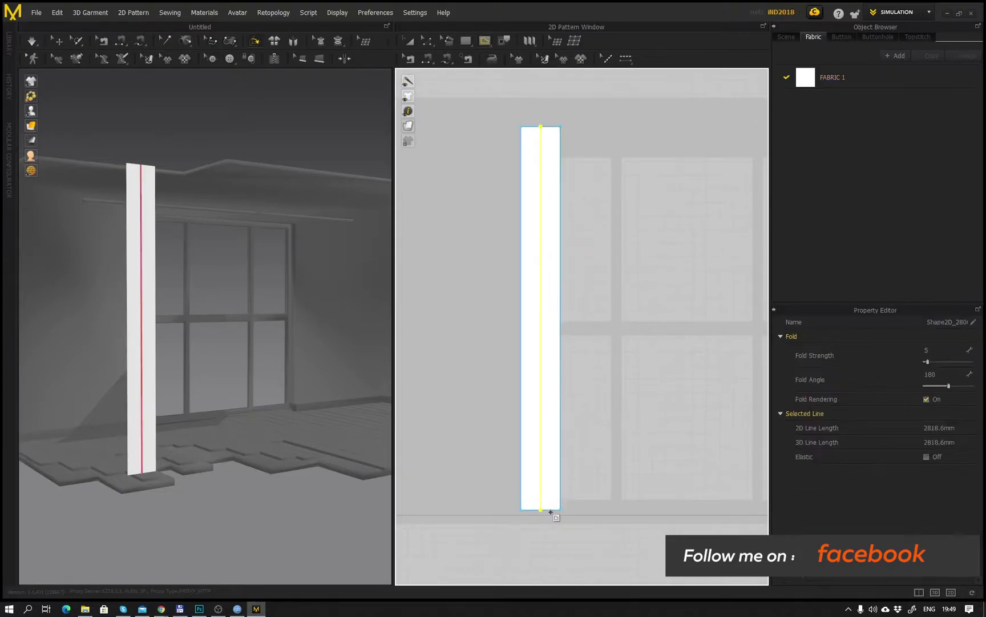
- Fold the strip along its vertical internal line in the 3D view with Fold Arrangement to a fold angle of about 33
right_drag(265, 292, 225, 308)
middle_drag(225, 308, 254, 298)
scroll(253, 298, up, 2)
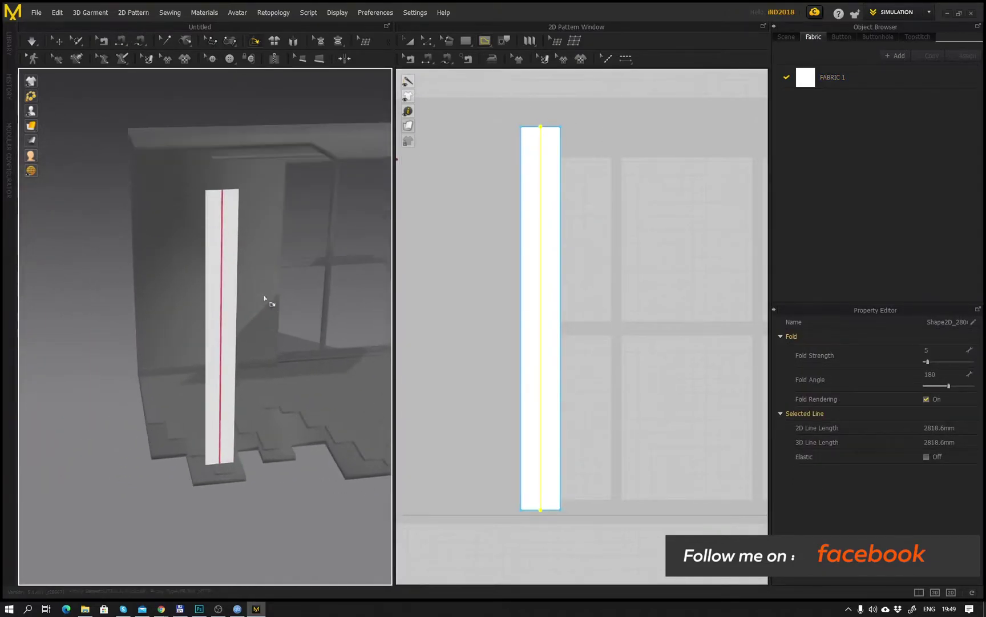
right_drag(254, 298, 253, 284)
scroll(252, 312, up, 3)
right_drag(286, 326, 260, 315)
scroll(274, 317, up, 3)
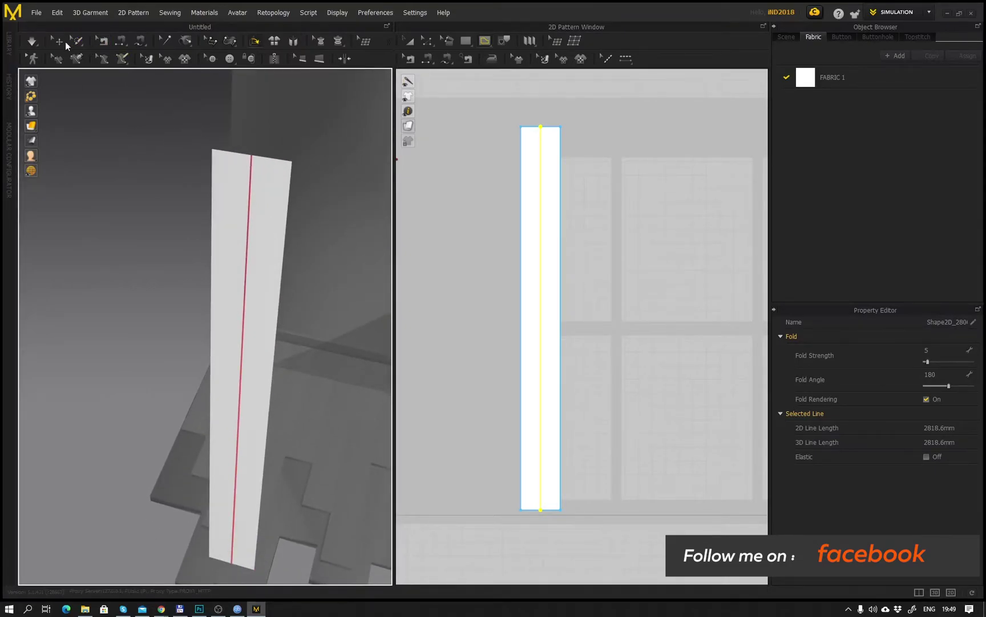
click(256, 42)
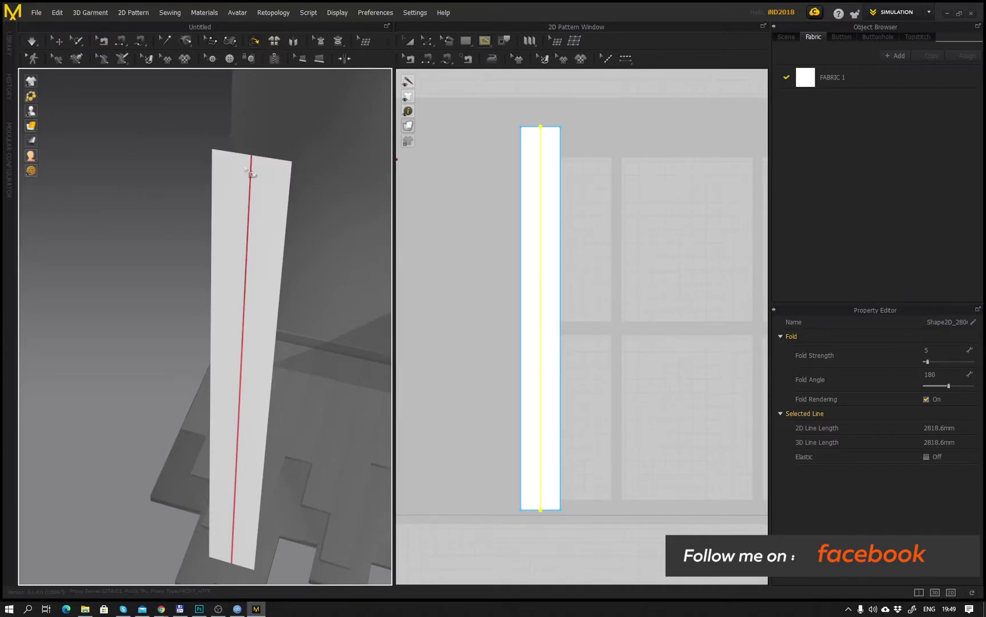
click(254, 197)
right_drag(307, 274, 240, 341)
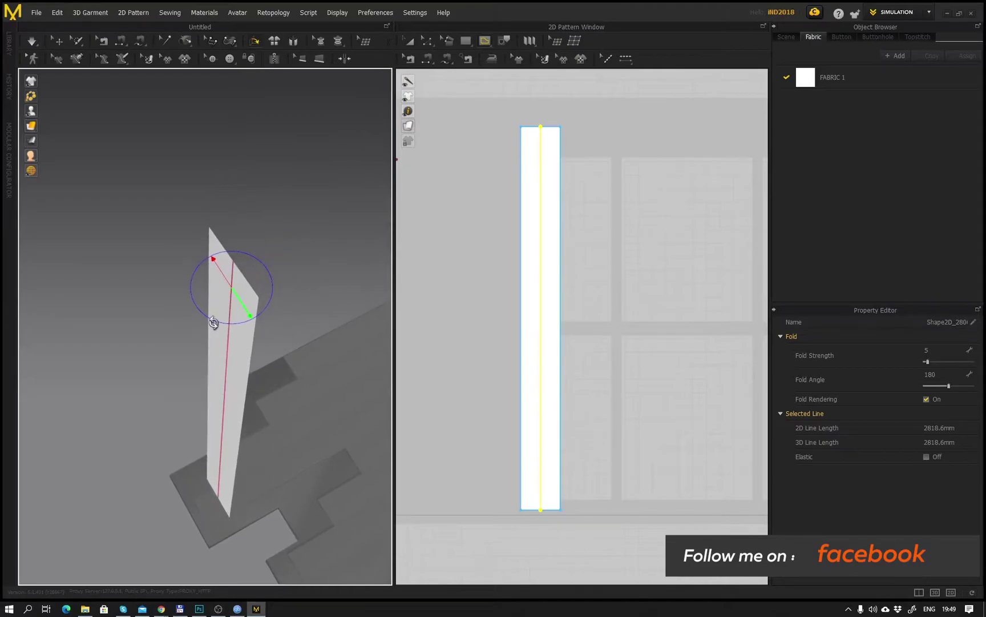
mouse_move(267, 309)
mouse_down()
mouse_move(273, 301)
mouse_move(267, 311)
mouse_up()
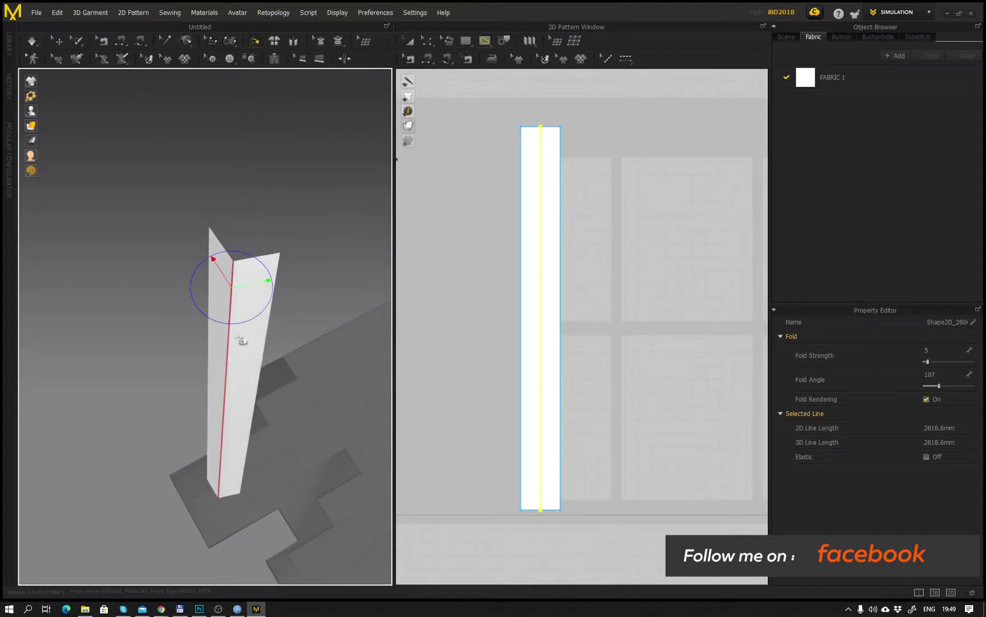
right_drag(226, 277, 173, 291)
drag(173, 291, 88, 234)
right_drag(228, 408, 304, 383)
middle_drag(304, 383, 345, 320)
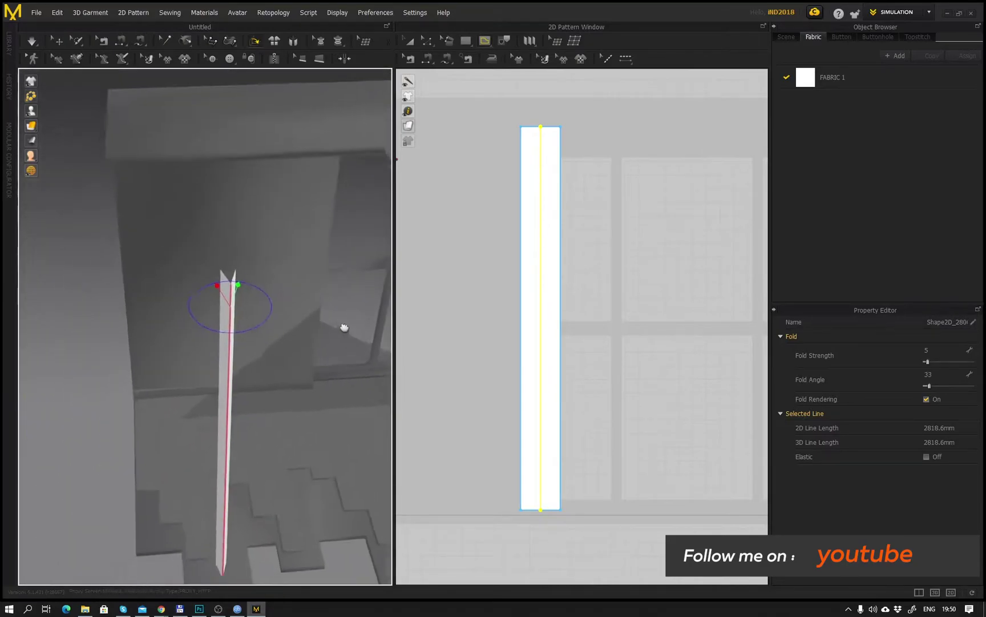
- Select the folded strip in the 3D view and move it sideways to the wall area beside the window
right_drag(345, 320, 277, 288)
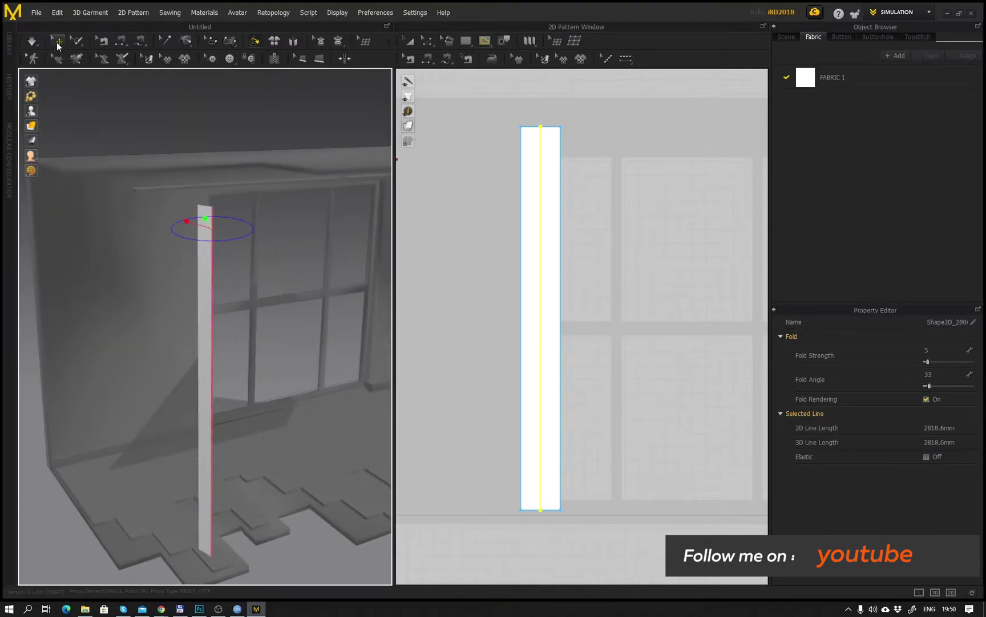
click(57, 46)
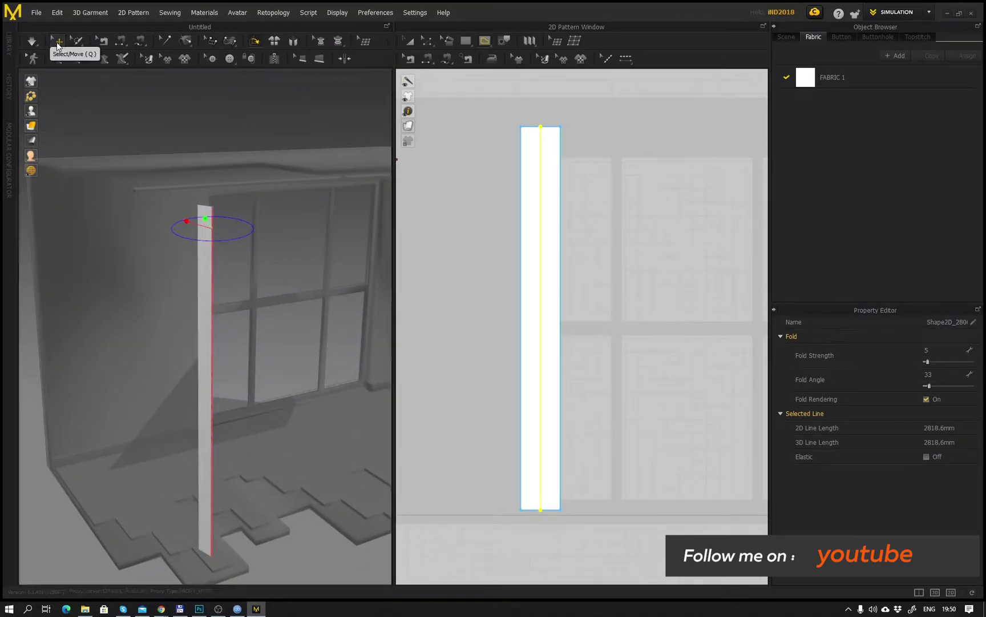
click(202, 306)
right_drag(189, 379, 300, 312)
click(205, 343)
drag(300, 312, 192, 283)
right_drag(192, 284, 329, 317)
scroll(320, 315, up, 3)
click(198, 260)
right_drag(214, 297, 196, 335)
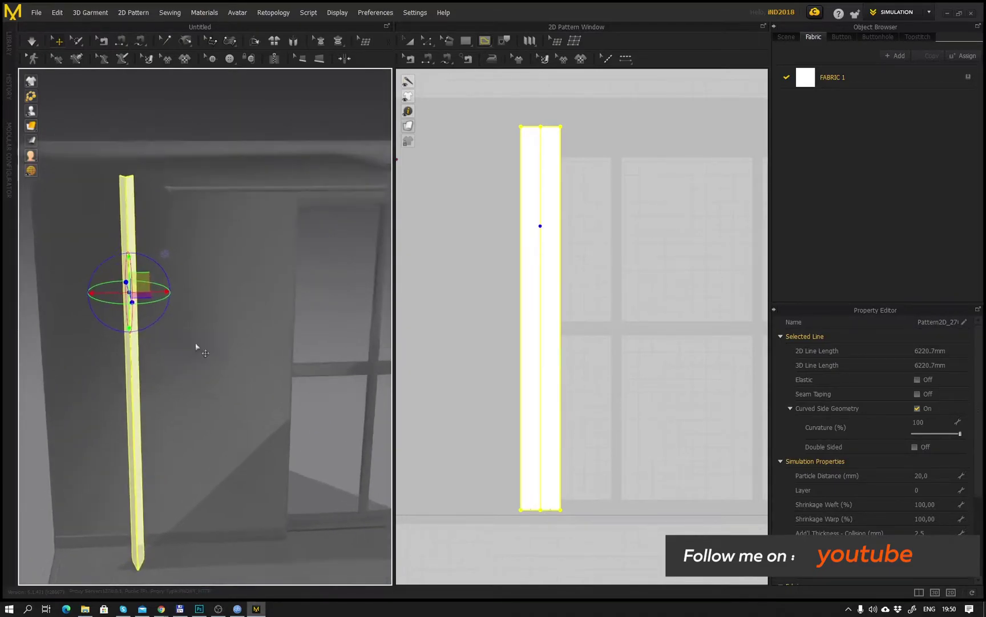
scroll(196, 336, up, 1)
drag(156, 288, 266, 286)
- Move the strip in depth in the 3D view so the curtain rod passes through its upper end
right_drag(201, 313, 183, 293)
scroll(177, 313, up, 2)
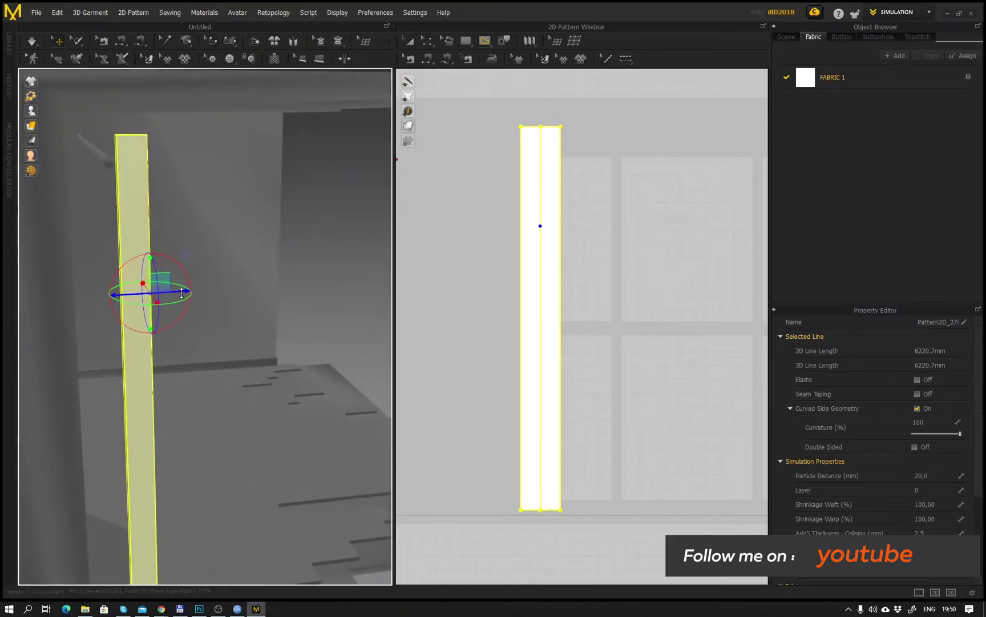
drag(181, 292, 163, 295)
scroll(221, 206, up, 2)
right_drag(213, 251, 161, 242)
scroll(291, 235, up, 2)
middle_drag(161, 242, 297, 257)
scroll(344, 330, up, 1)
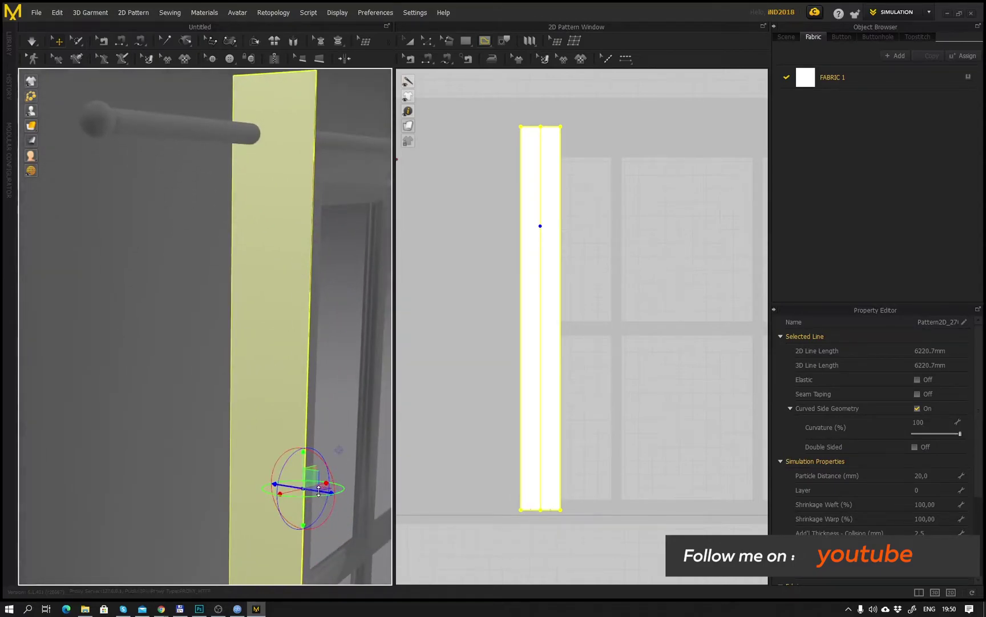
drag(319, 489, 292, 469)
drag(313, 505, 305, 504)
- Examine where the curtain rod crosses the strip's upper end and the matching area of the 2D pattern
scroll(272, 323, down, 3)
scroll(272, 323, down, 2)
middle_drag(273, 323, 269, 258)
scroll(267, 279, down, 3)
right_drag(269, 257, 250, 268)
scroll(250, 268, down, 2)
middle_drag(250, 269, 251, 345)
scroll(315, 280, up, 4)
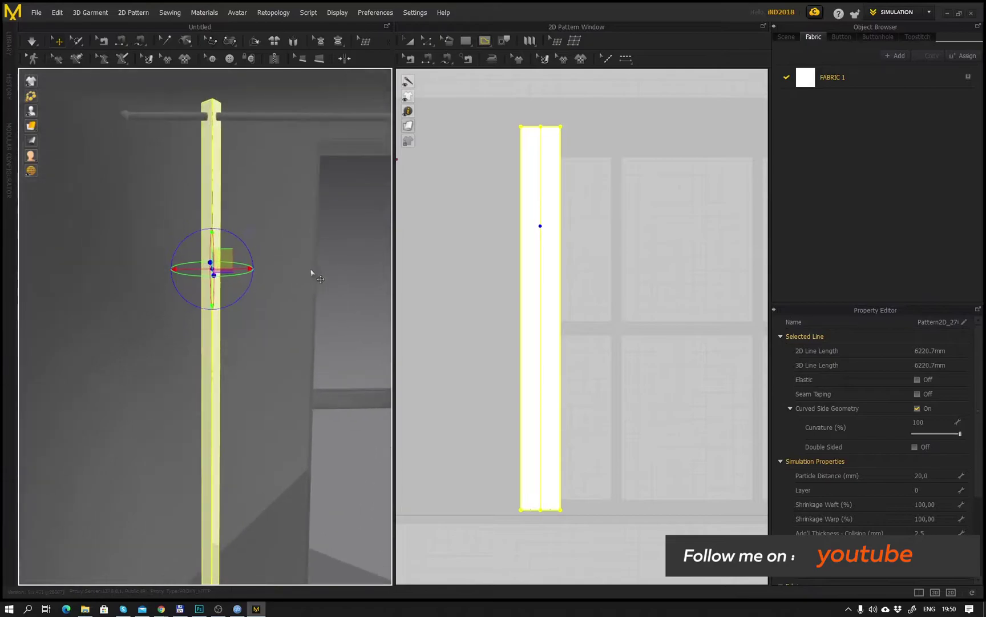
scroll(590, 189, up, 5)
scroll(549, 332, up, 2)
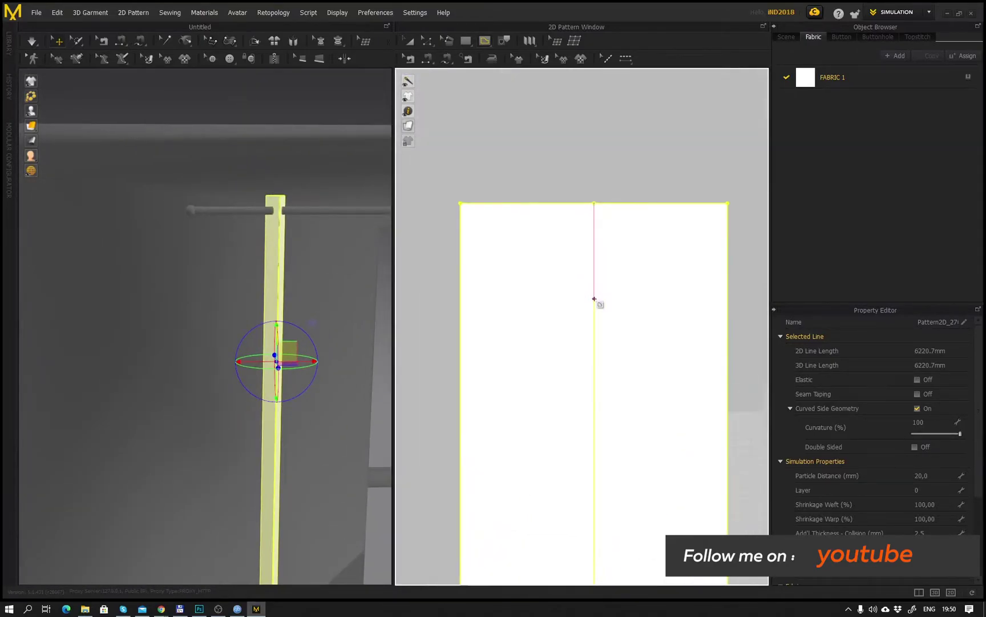
scroll(594, 298, up, 1)
right_drag(261, 296, 336, 194)
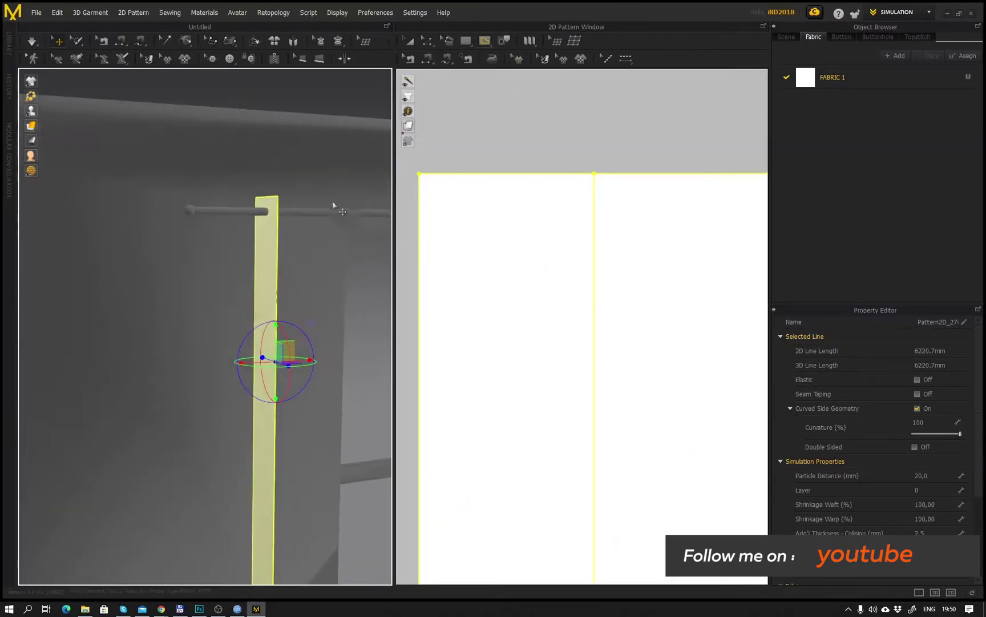
middle_drag(336, 194, 342, 226)
scroll(468, 105, up, 3)
- Draw an internal circle about 216 mm in circumference near the top of the strip pattern's left half
click(485, 41)
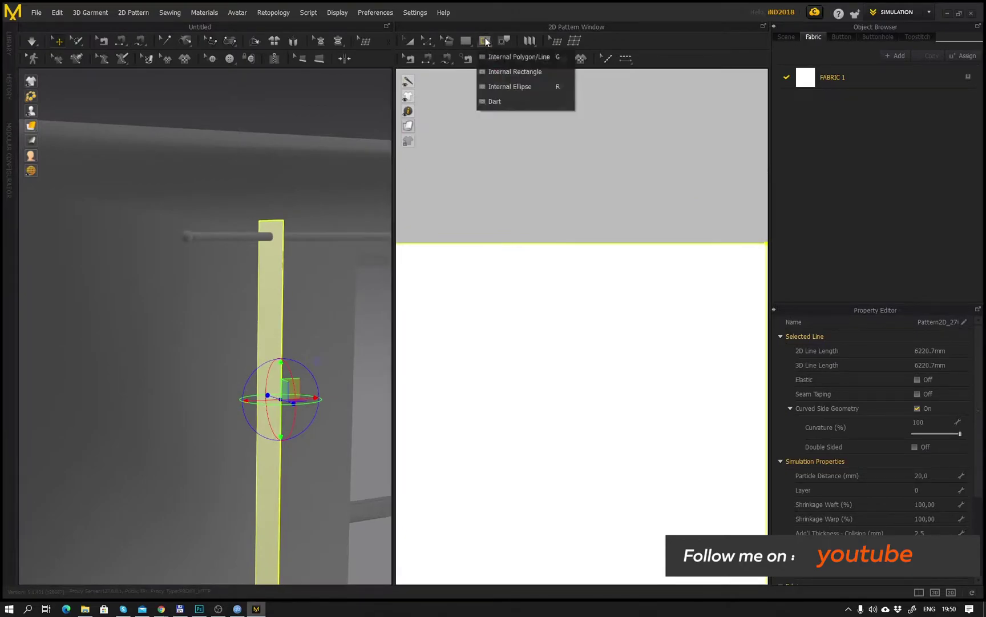
click(518, 87)
right_drag(544, 408, 616, 322)
middle_drag(551, 311, 548, 310)
middle_drag(596, 338, 649, 331)
scroll(605, 291, down, 1)
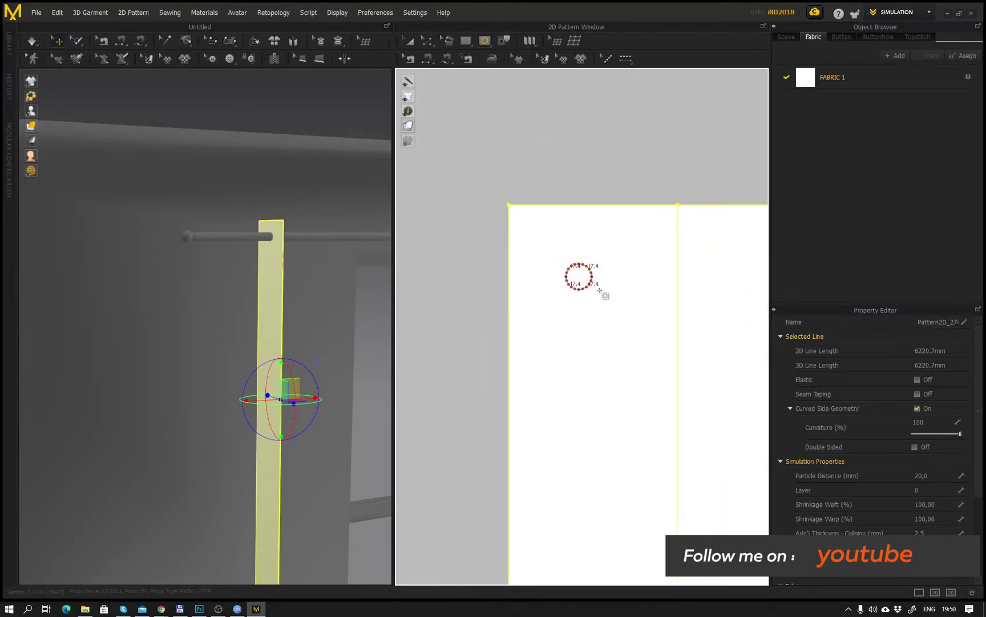
drag(603, 294, 624, 344)
- Shift the internal circle up and left on the pattern so it surrounds the curtain rod
scroll(286, 264, up, 5)
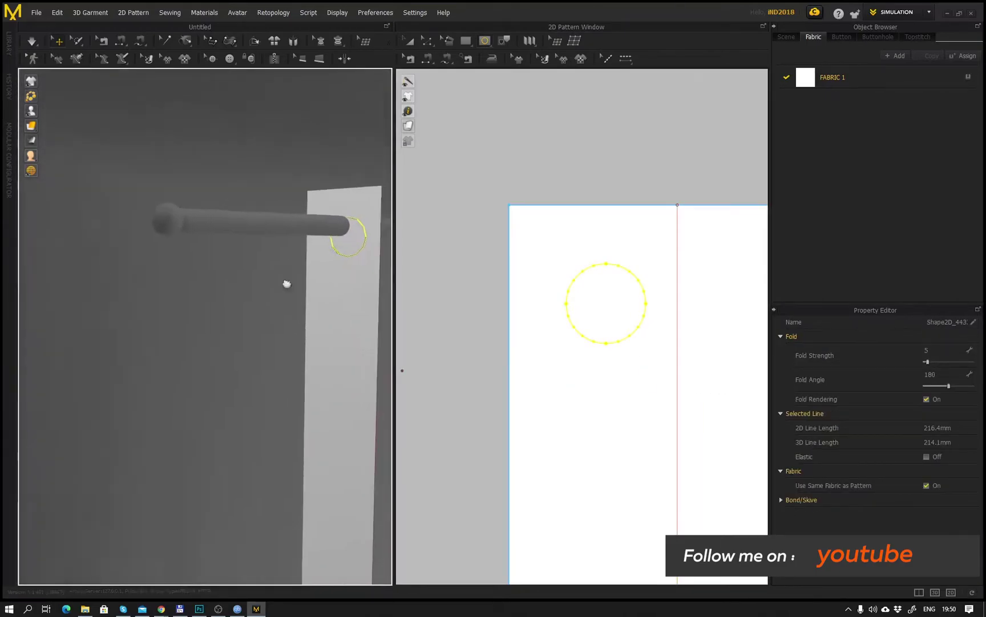
right_drag(207, 323, 249, 301)
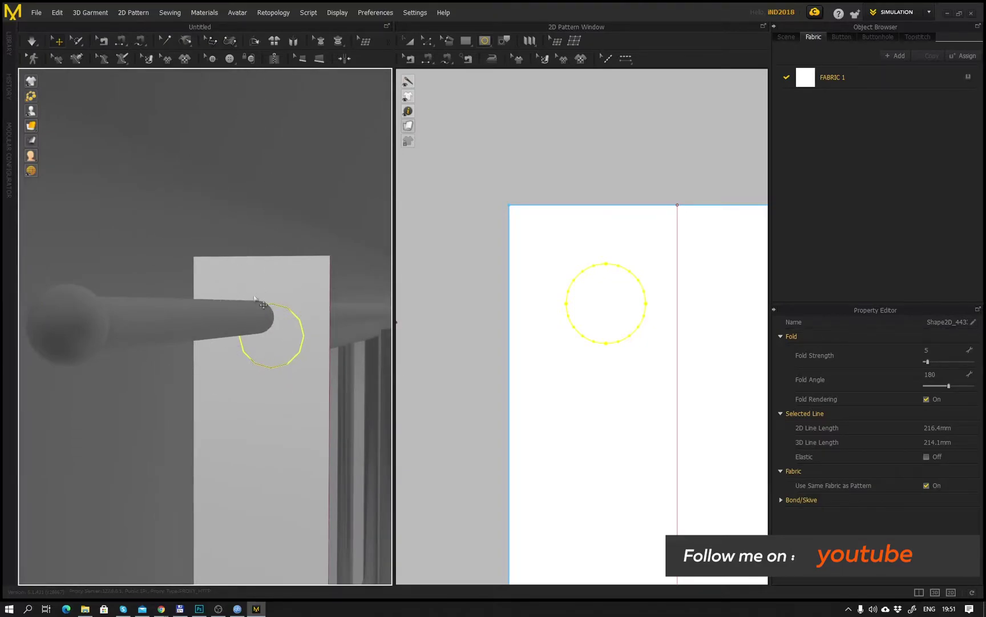
key(a)
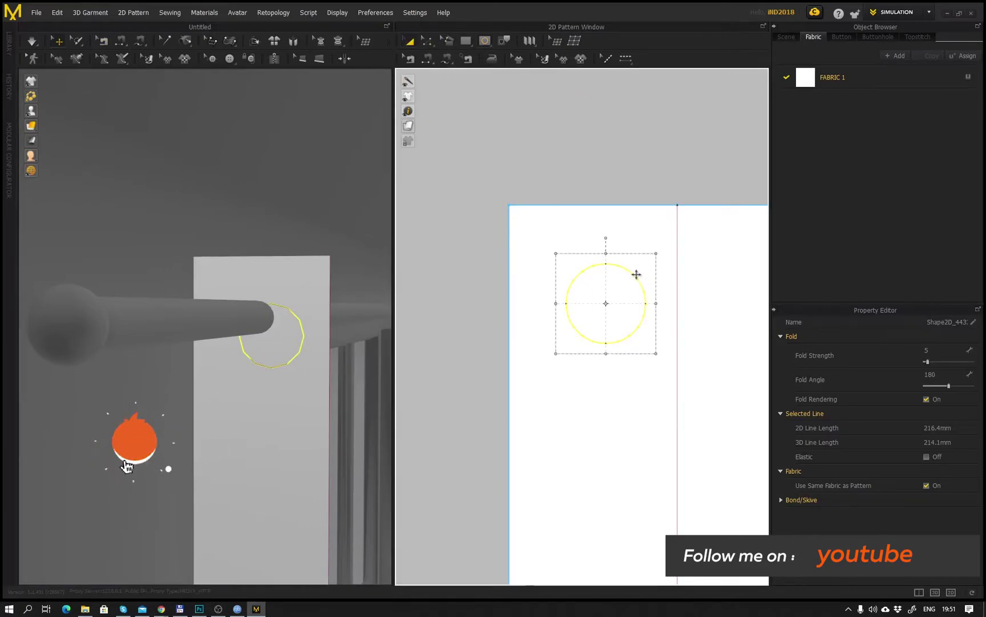
drag(627, 264, 627, 264)
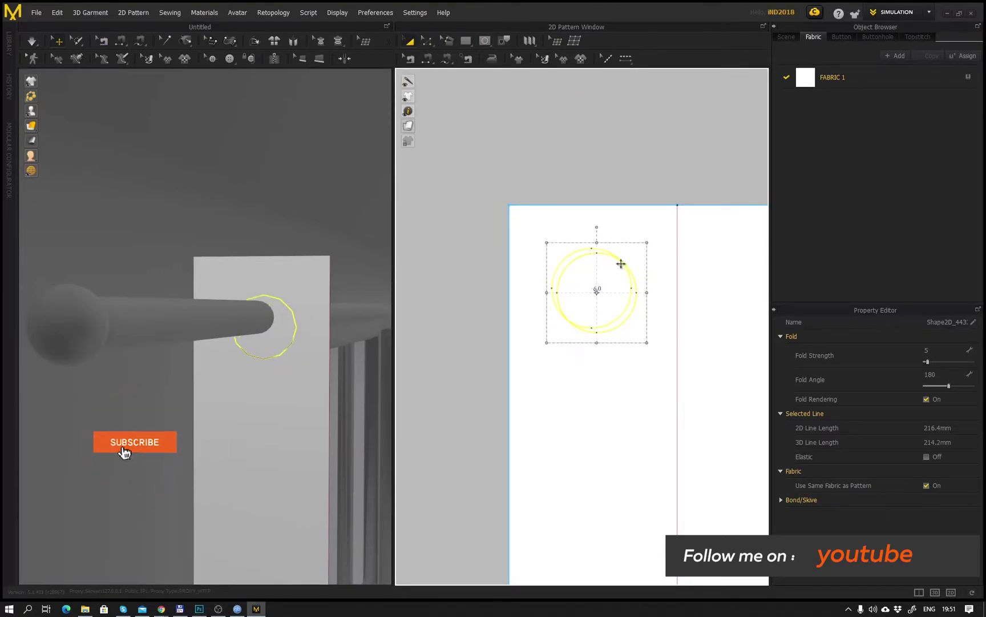
- Copy the circle and paste it at the same height on the right half of the strip pattern
right_drag(343, 274, 346, 334)
scroll(629, 349, down, 3)
scroll(631, 347, up, 4)
middle_drag(653, 325, 555, 360)
right_drag(670, 371, 610, 366)
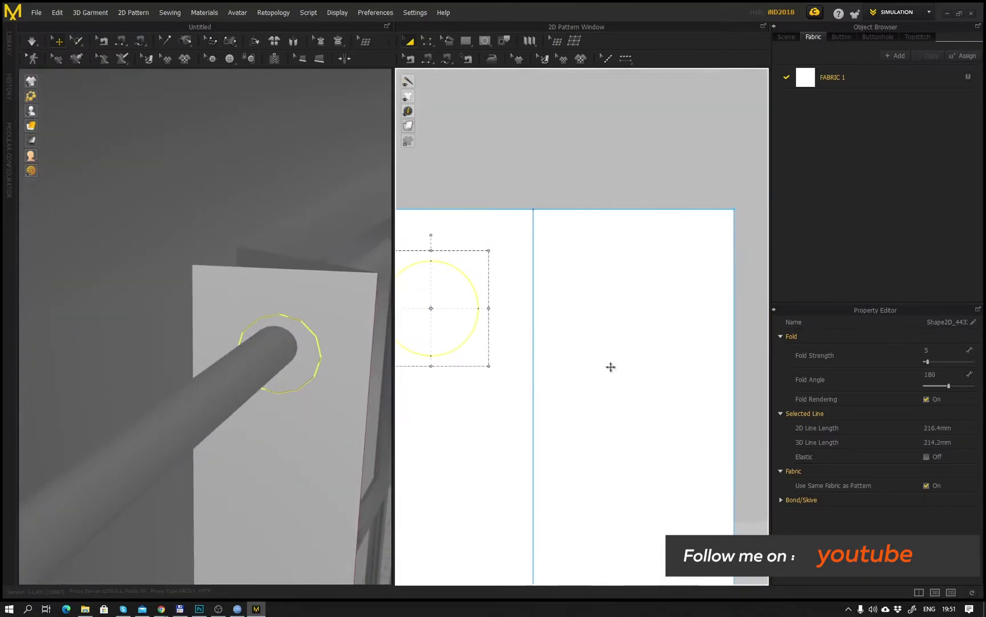
scroll(639, 352, down, 2)
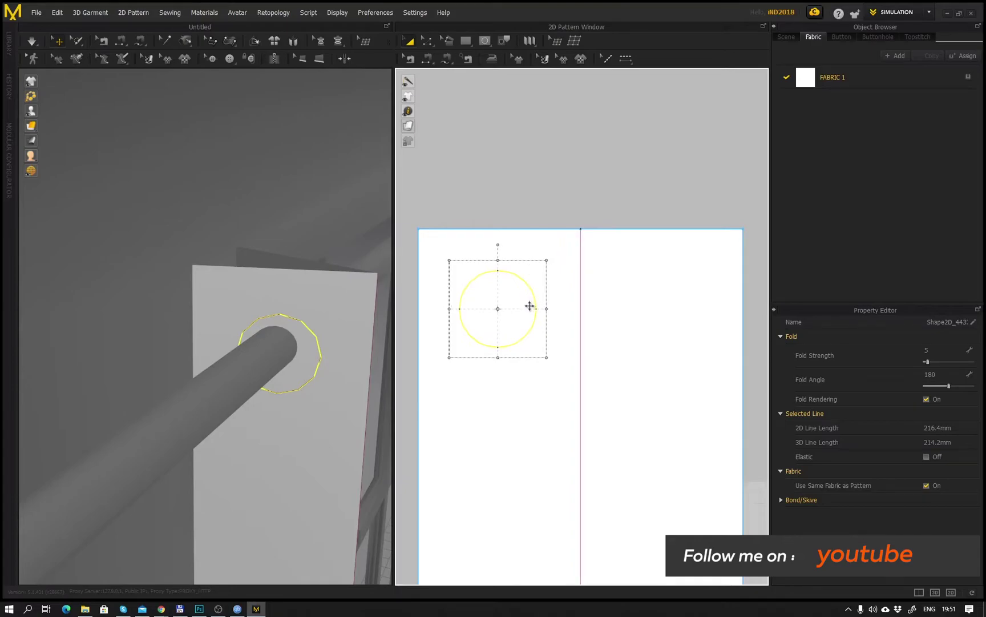
key(ctrl+c)
key(ctrl+v)
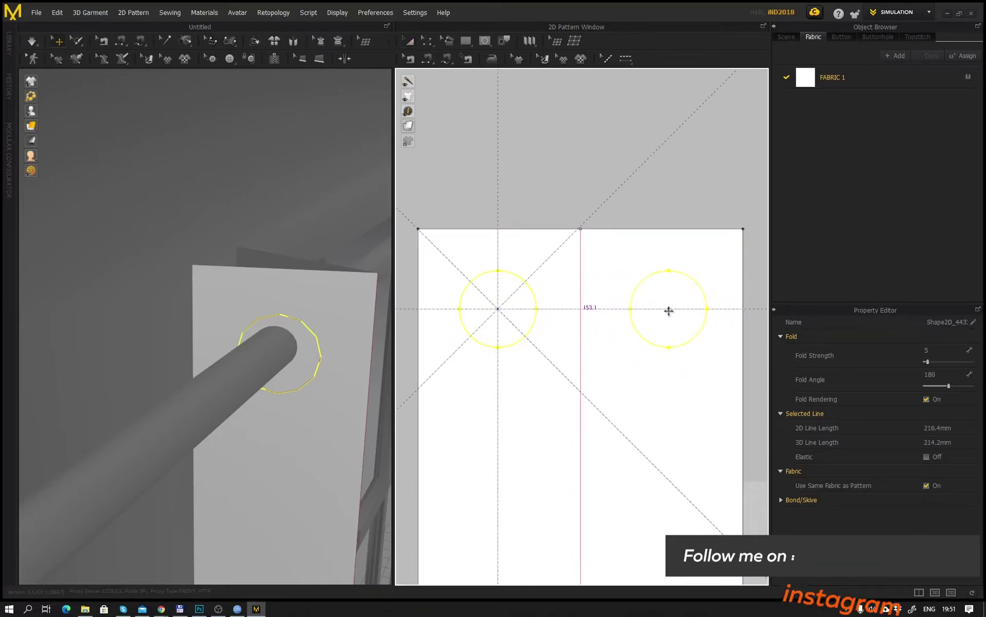
click(663, 311)
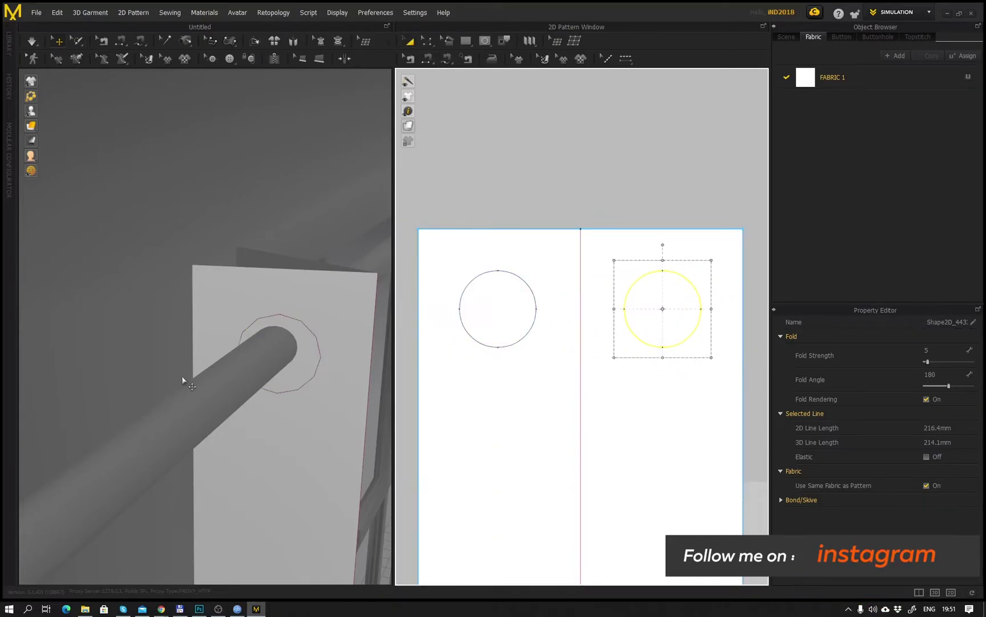
- Select both internal circles and cut the strip pattern along them
right_drag(264, 364, 123, 338)
middle_drag(276, 355, 260, 352)
right_drag(260, 352, 343, 336)
scroll(535, 370, down, 3)
scroll(536, 337, up, 3)
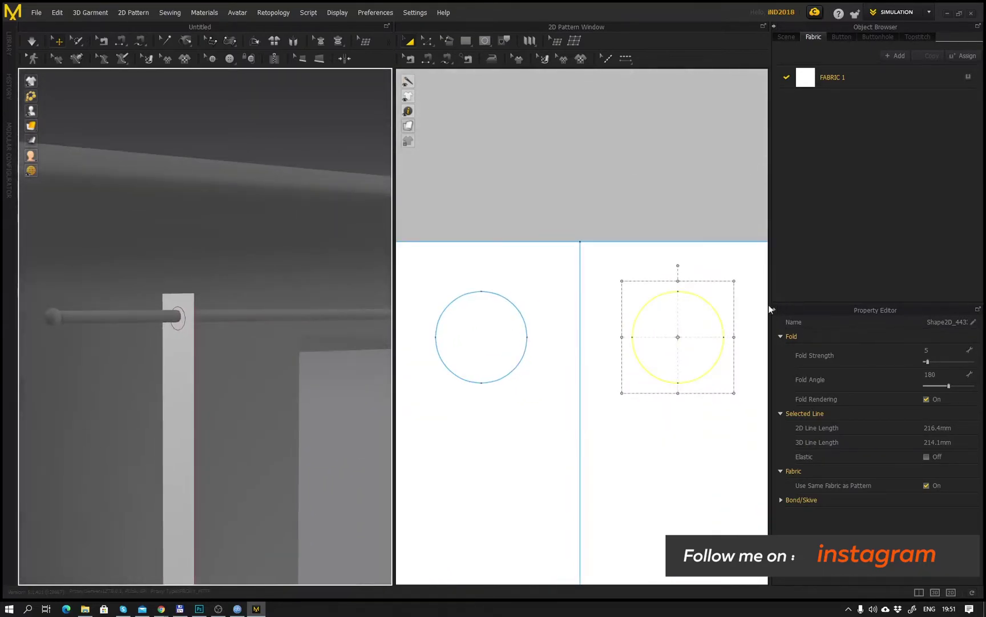
shift+click(506, 304)
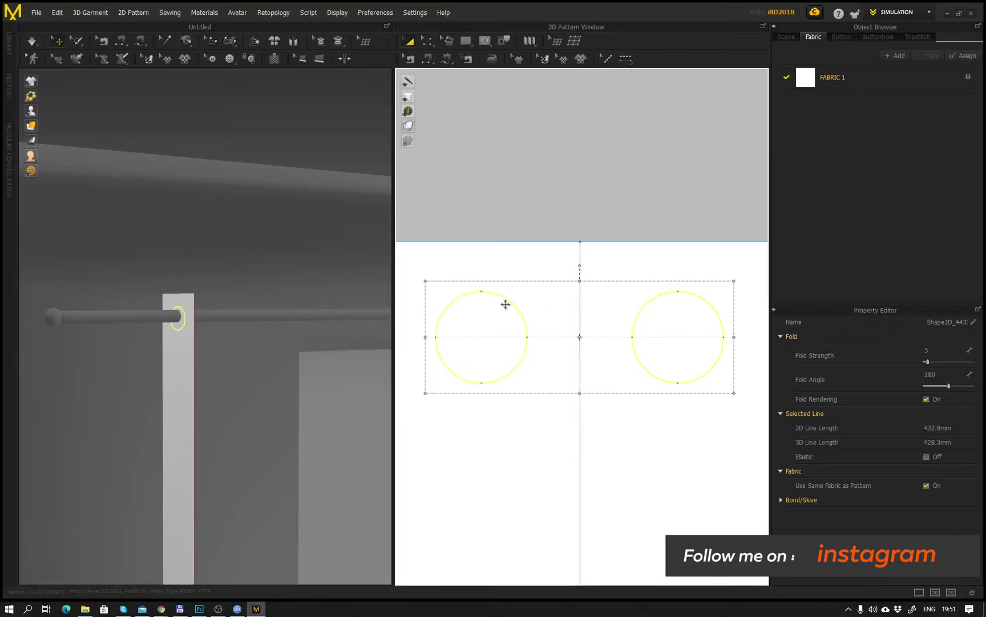
right_click(505, 307)
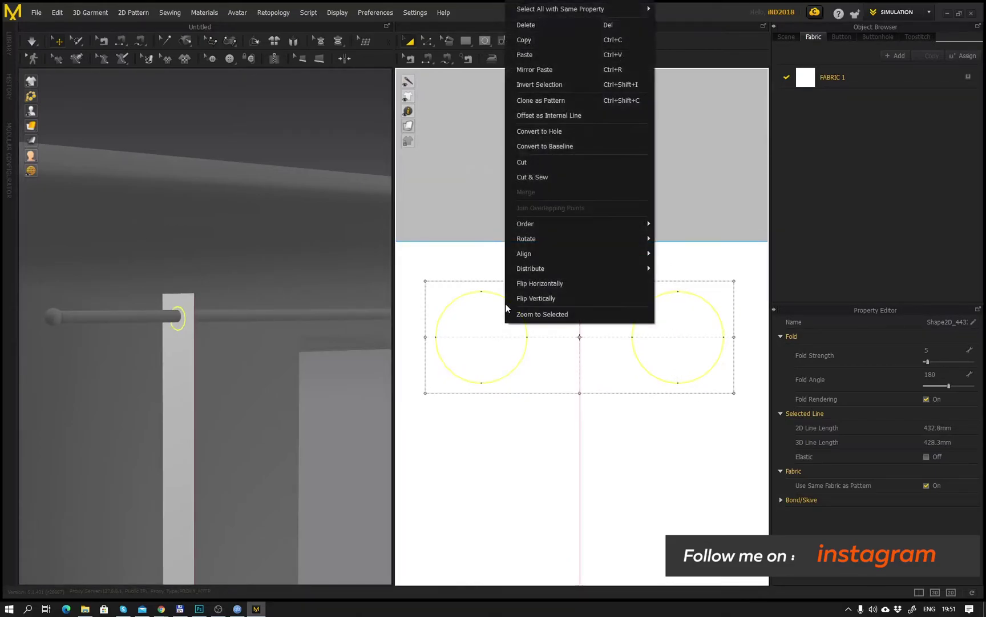
click(553, 173)
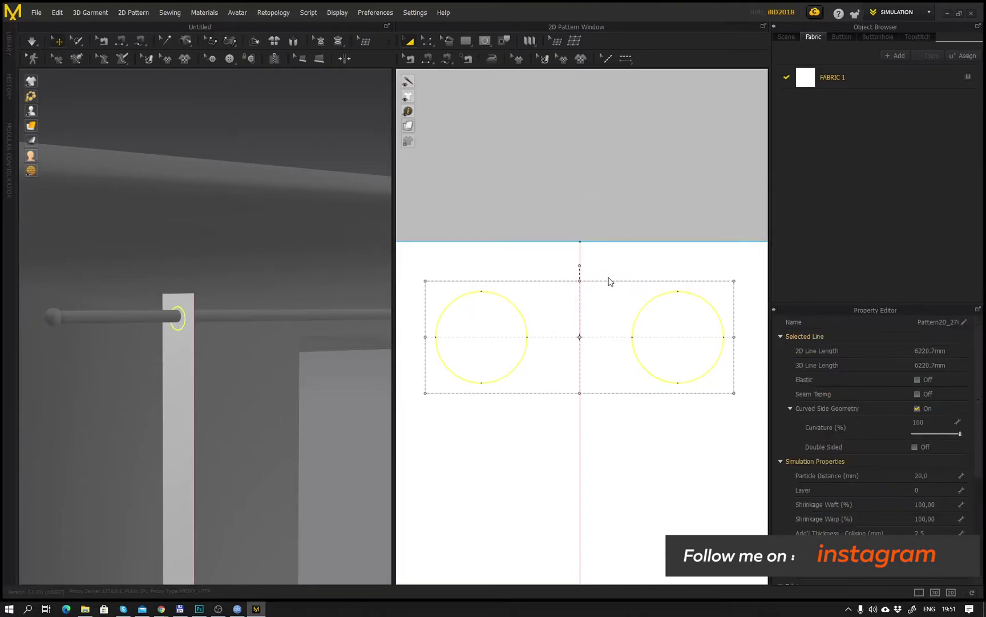
- Delete the two cut-out discs so the strip has open rod holes
click(496, 319)
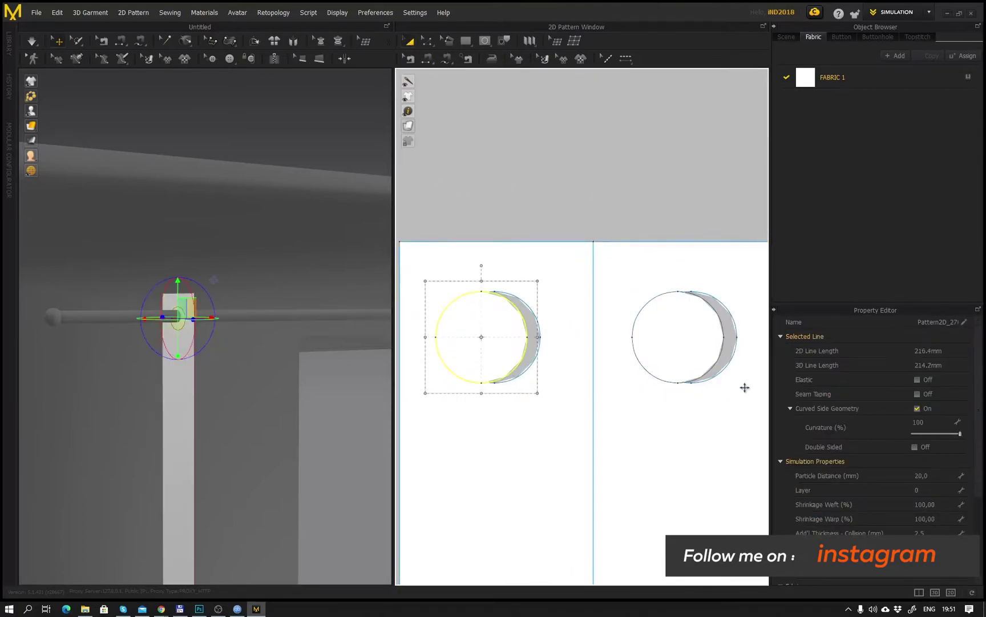
click(677, 341)
click(616, 328)
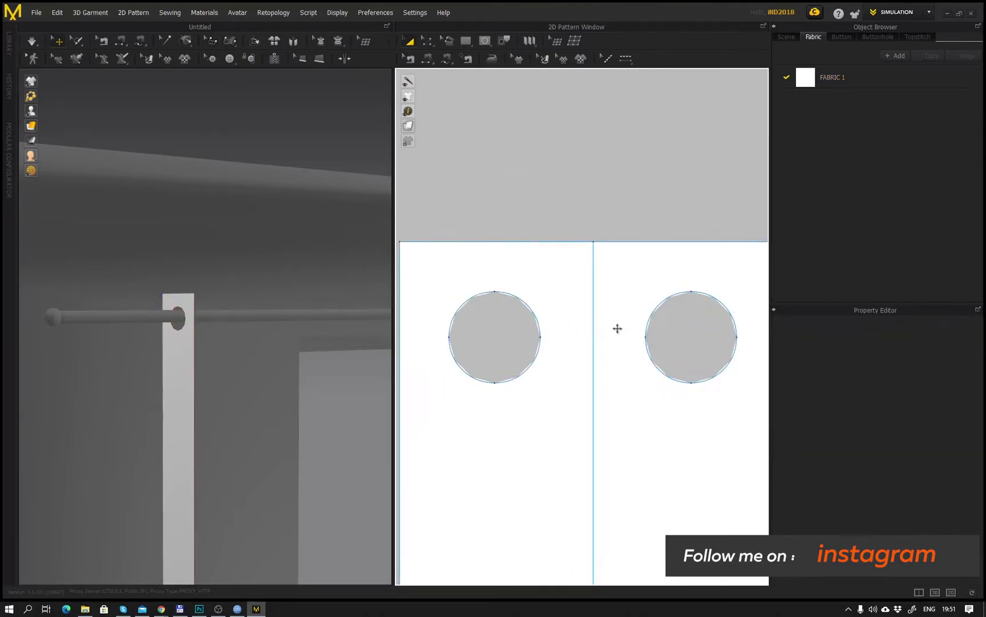
- Duplicate the complete strip with its holes and place the copy to its right, level with the original
scroll(291, 370, down, 5)
middle_drag(289, 362, 293, 179)
scroll(222, 328, up, 6)
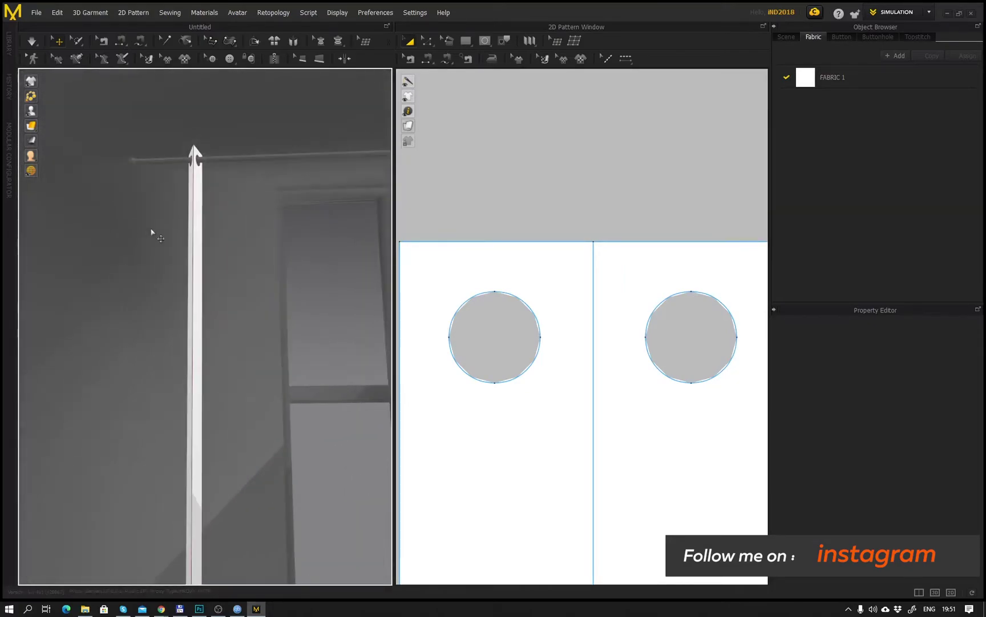
right_drag(197, 275, 198, 303)
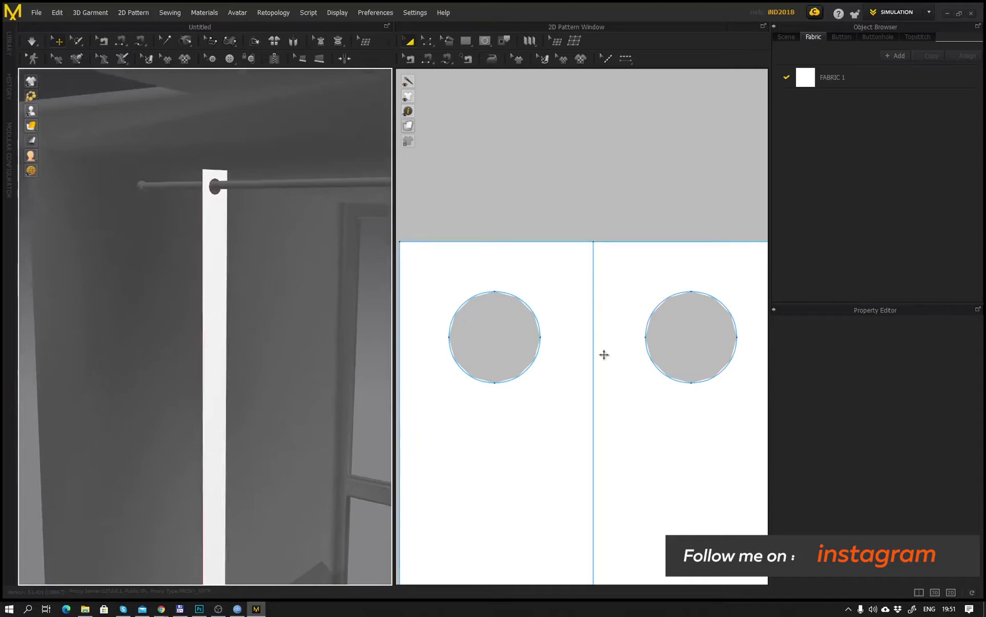
scroll(604, 354, down, 10)
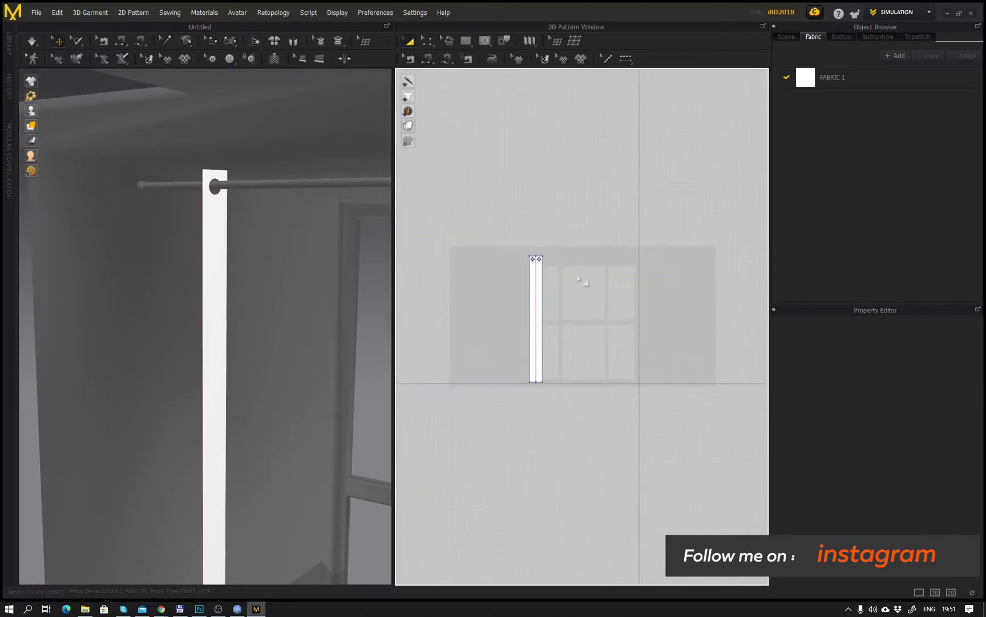
scroll(559, 268, up, 5)
scroll(560, 218, down, 2)
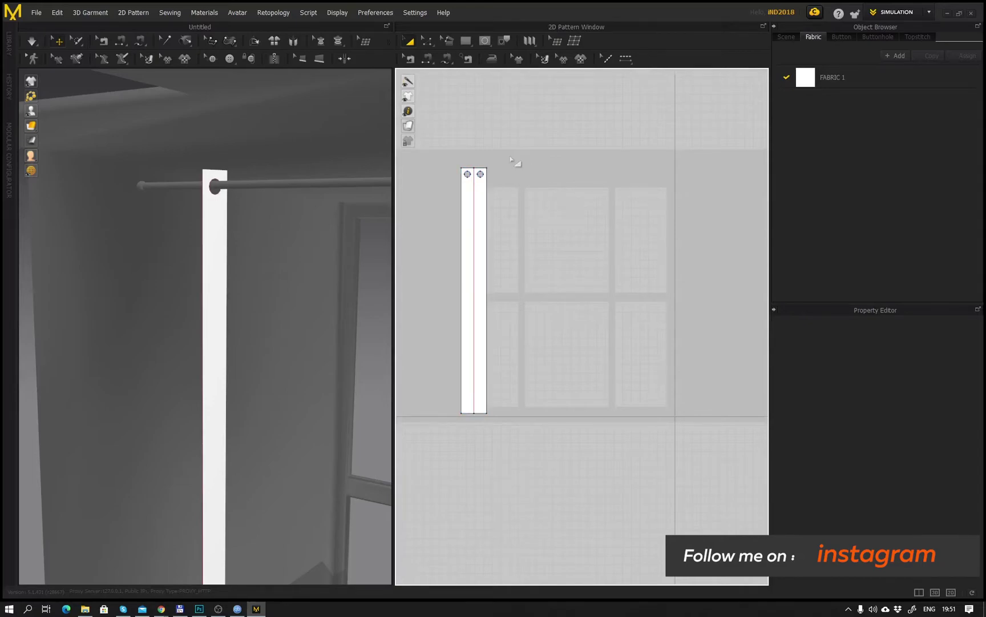
click(479, 201)
scroll(557, 272, up, 4)
middle_drag(555, 252, 598, 279)
scroll(572, 264, down, 2)
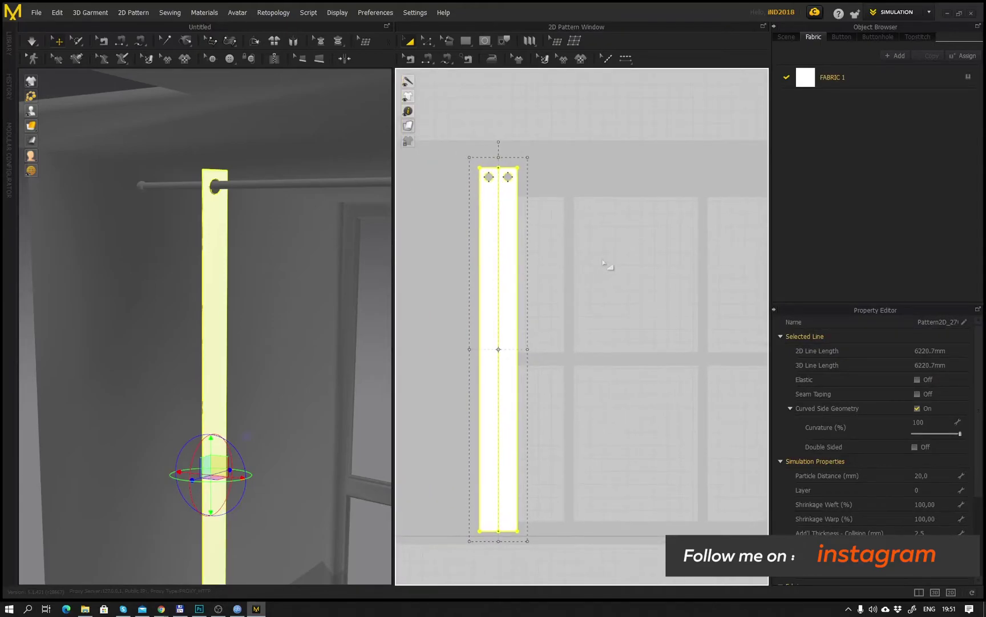
key(ctrl+v)
click(520, 349)
- Paste two more copies of the strip in a level row to the right of the first duplicate
key(ctrl+v)
click(573, 347)
middle_drag(650, 340, 613, 388)
scroll(630, 360, down, 1)
click(564, 350)
click(548, 345)
key(ctrl+v)
click(596, 386)
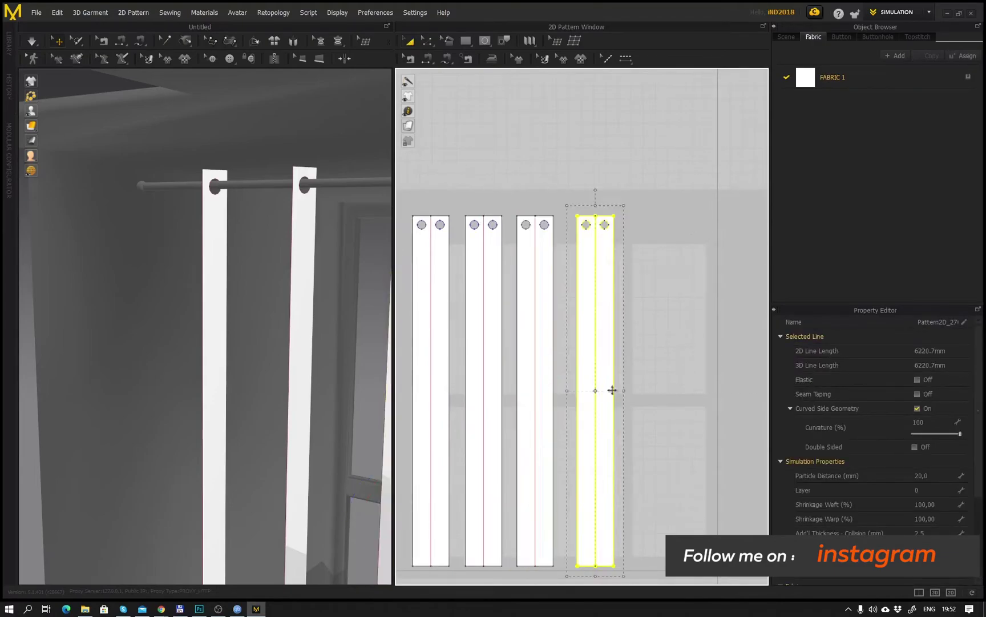
- Paste three more strips to the right of the row at a 517.3 mm interval
key(ctrl+v)
right_click(660, 391)
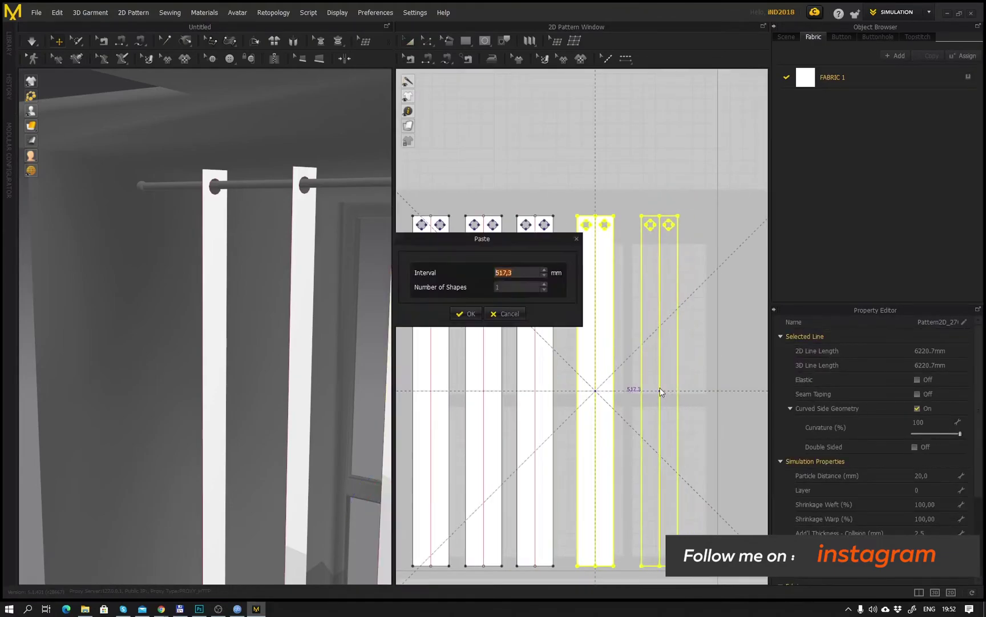
drag(483, 242, 546, 125)
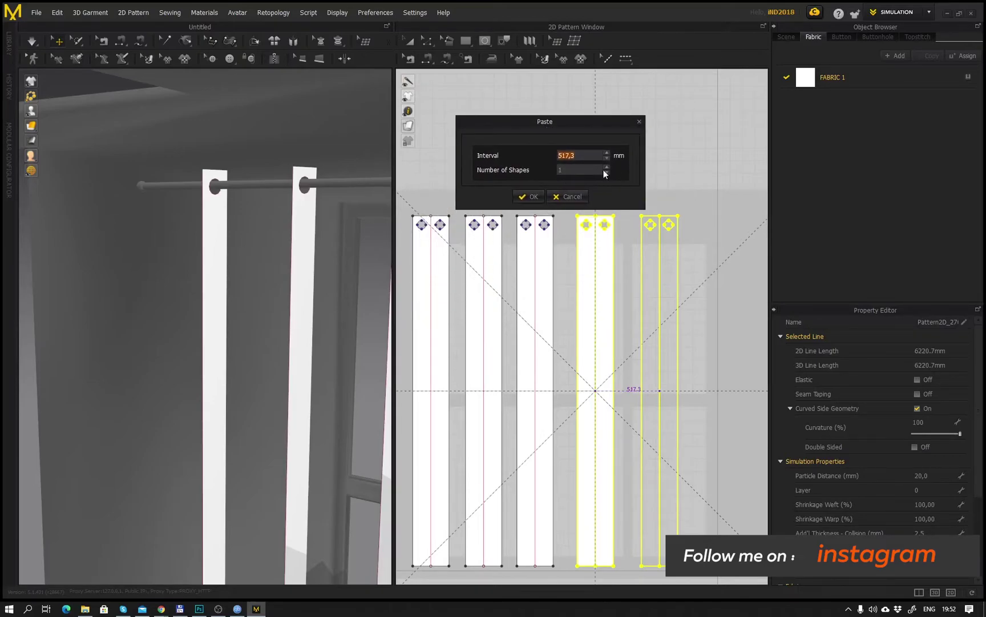
double_click(608, 168)
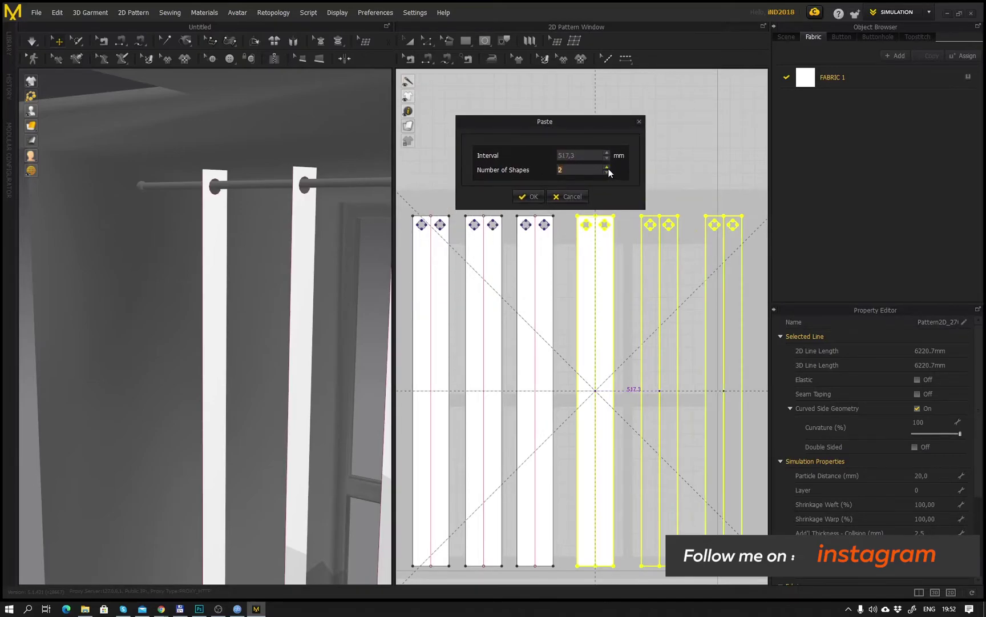
click(534, 196)
scroll(628, 345, down, 5)
scroll(579, 362, up, 8)
scroll(599, 354, down, 2)
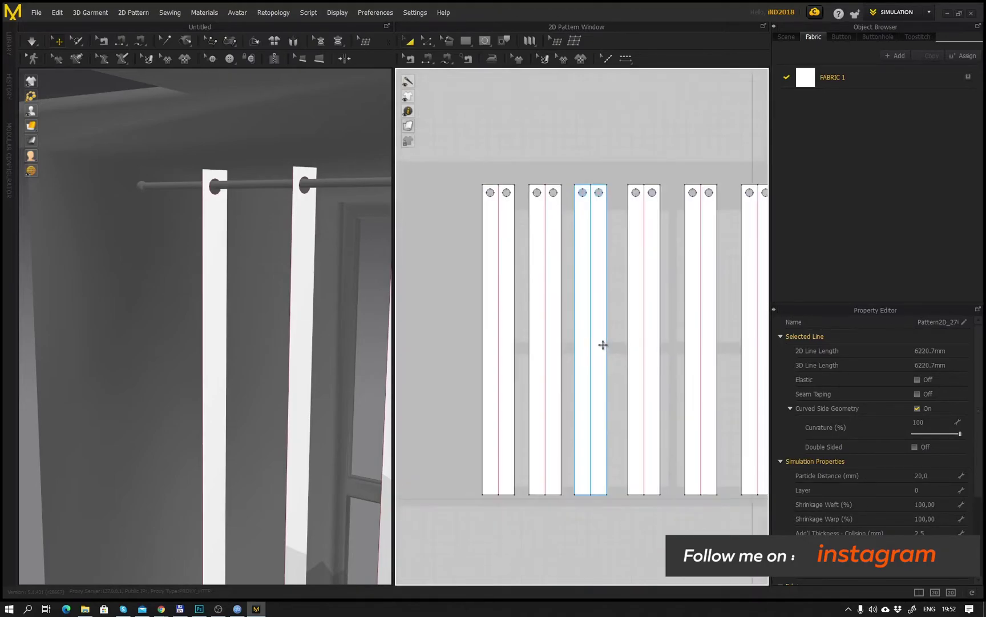
middle_drag(627, 307, 572, 308)
right_drag(273, 296, 306, 300)
middle_drag(306, 299, 64, 266)
scroll(152, 271, down, 2)
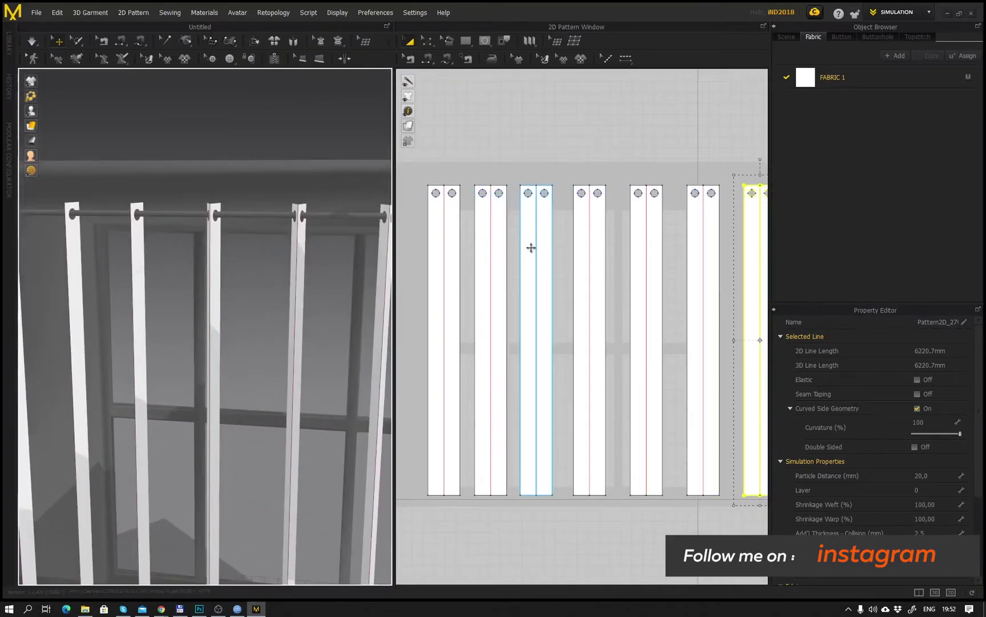
- Sew the facing long edges of all seven neighbouring strips together with segment sewing, pair by pair along the row
click(428, 58)
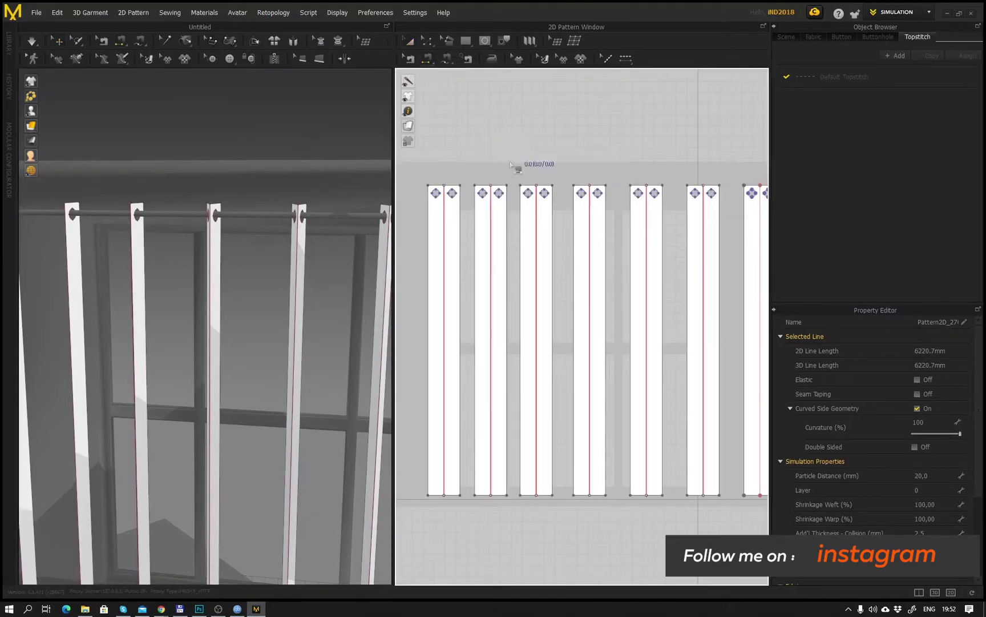
click(475, 224)
click(521, 234)
click(507, 233)
click(575, 230)
click(553, 231)
click(632, 231)
click(606, 230)
click(689, 226)
click(663, 228)
middle_drag(687, 257, 537, 243)
click(571, 228)
click(595, 226)
- Select the six strips to the right of the leftmost strip on the rod in the 3D view
scroll(241, 342, down, 5)
right_drag(241, 344, 253, 308)
scroll(253, 302, up, 4)
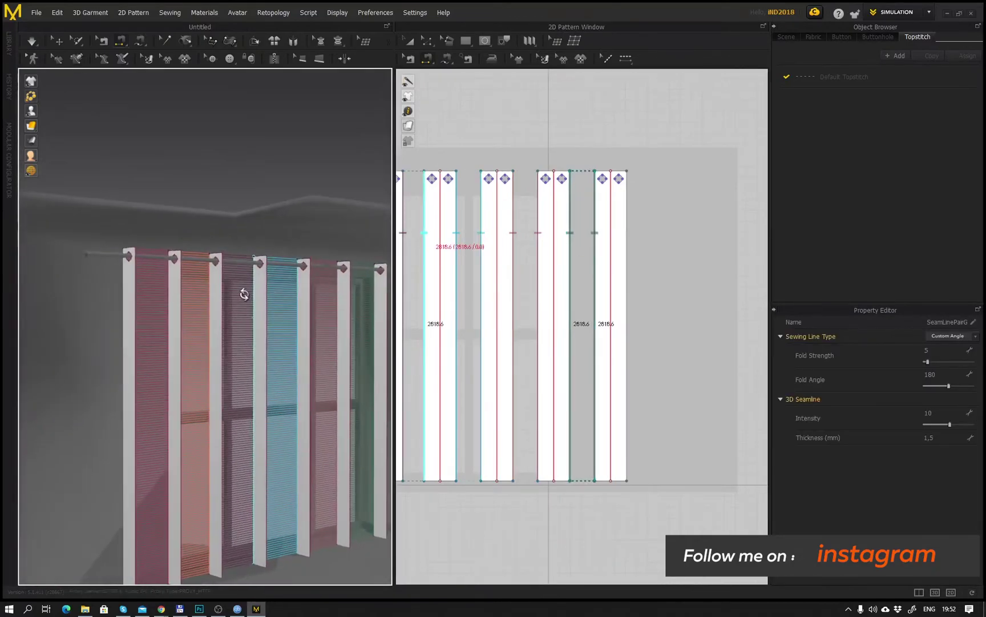
click(55, 44)
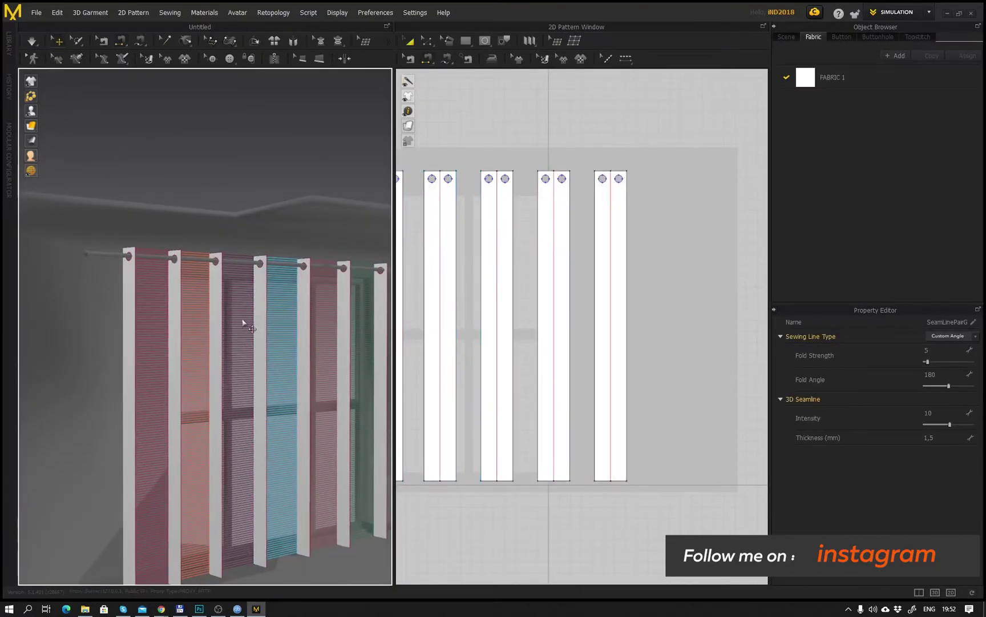
click(178, 314)
right_drag(194, 340, 216, 359)
middle_drag(221, 360, 228, 352)
scroll(227, 350, up, 2)
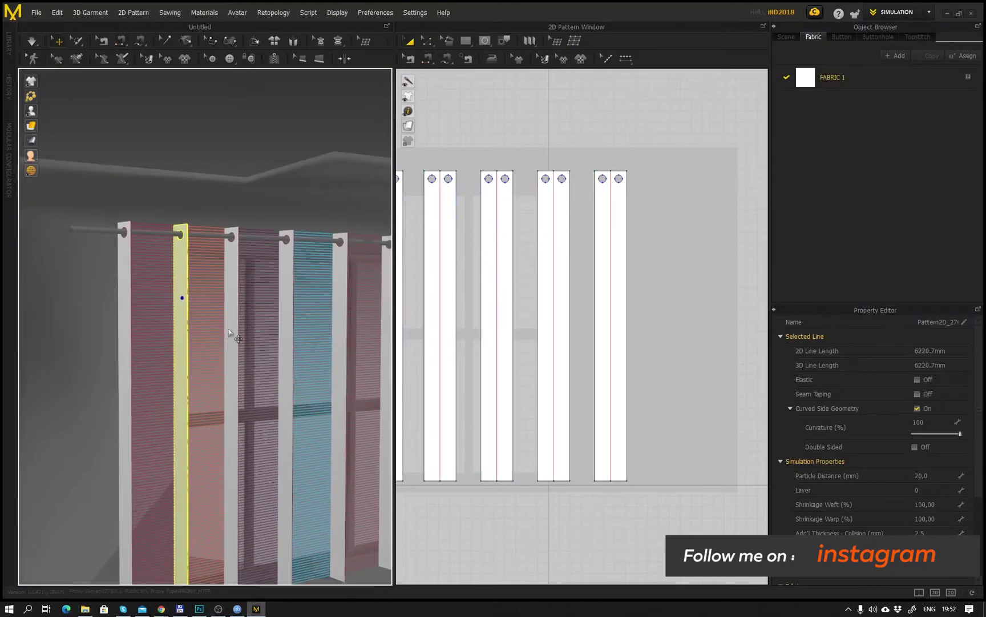
shift+click(228, 329)
shift+click(283, 334)
right_drag(283, 334, 240, 354)
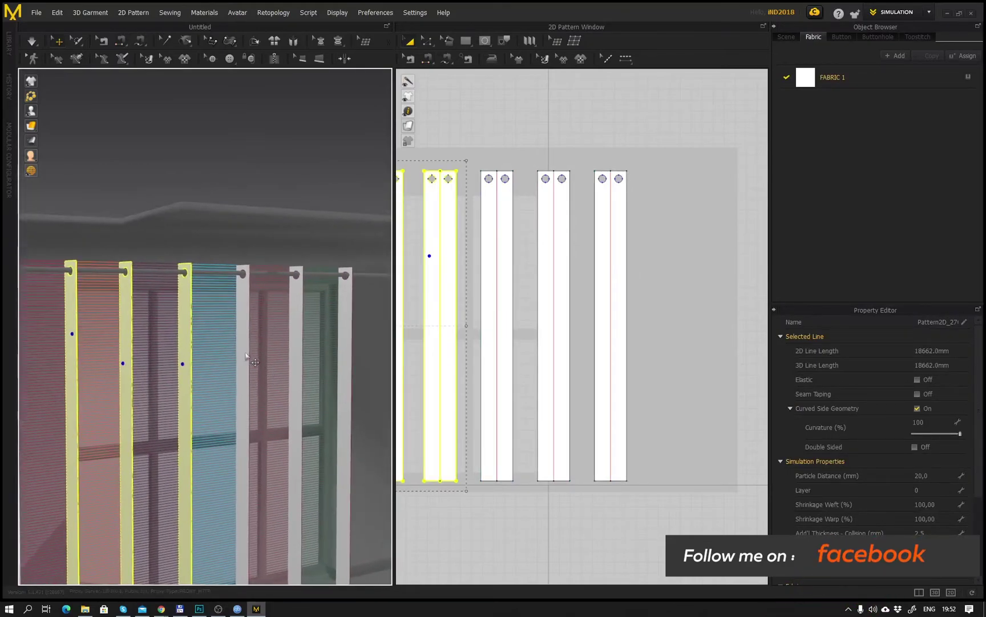
shift+click(242, 354)
shift+click(296, 348)
shift+click(341, 345)
right_drag(342, 345, 157, 348)
middle_drag(157, 348, 275, 403)
scroll(275, 403, up, 3)
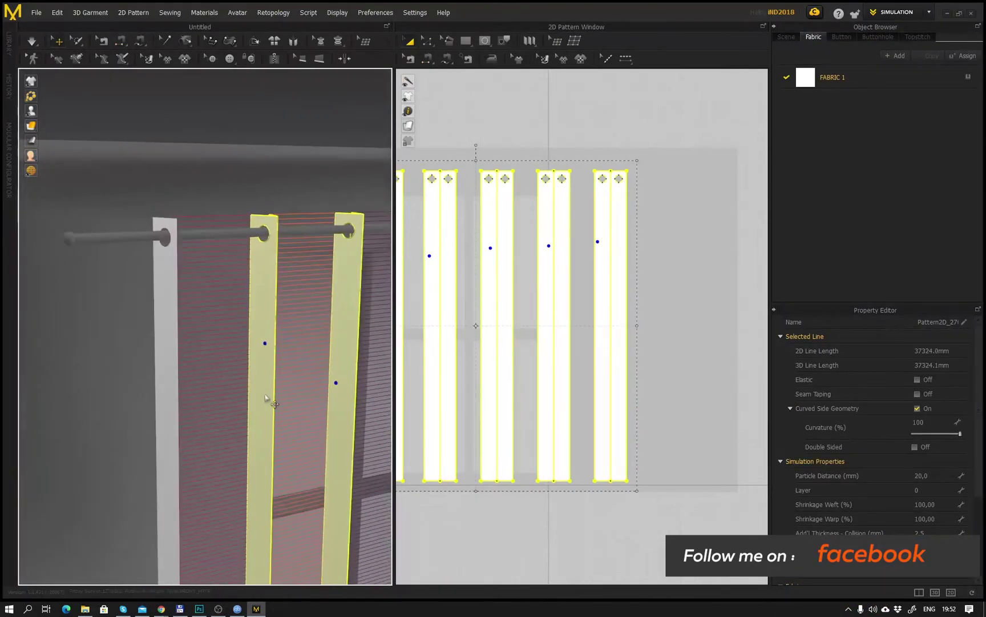
- Slide the selected strips along the rod toward the leftmost one, dropping the nearest strip from the selection after each of the first moves
click(269, 395)
drag(300, 394, 227, 401)
right_drag(212, 337, 242, 323)
shift+click(196, 336)
drag(321, 382, 245, 382)
shift+click(223, 291)
click(340, 318)
drag(374, 319, 280, 321)
- Close the remaining gaps by sliding the last three strips along the rod, releasing one strip after each move, and clear the selection
shift+click(251, 273)
middle_drag(331, 352, 250, 360)
drag(326, 338, 223, 339)
shift+click(195, 308)
click(315, 358)
drag(349, 361, 248, 360)
shift+click(218, 325)
click(347, 347)
drag(373, 344, 282, 343)
right_drag(293, 385, 360, 407)
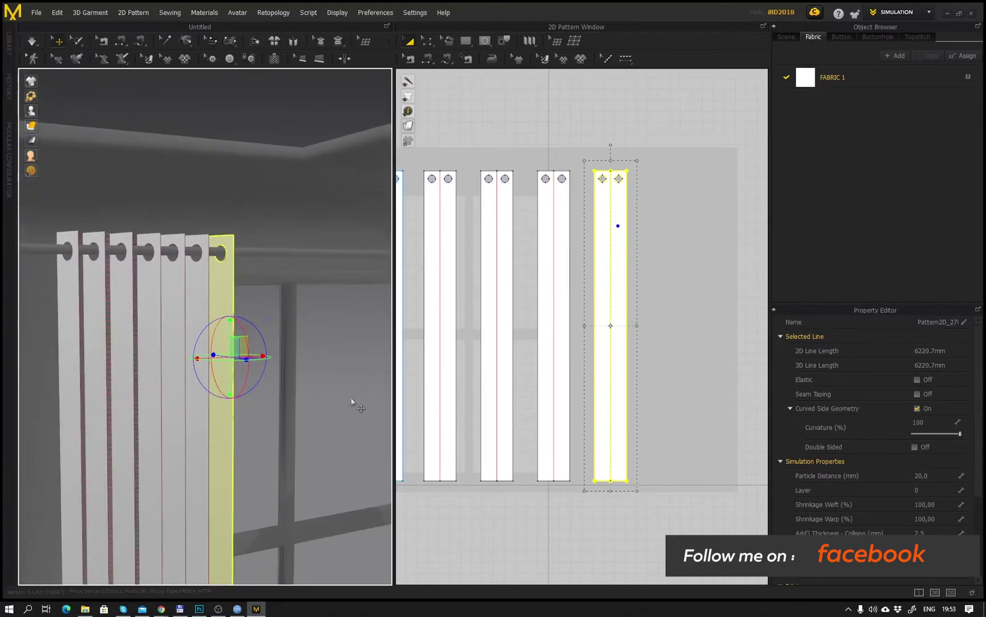
click(629, 120)
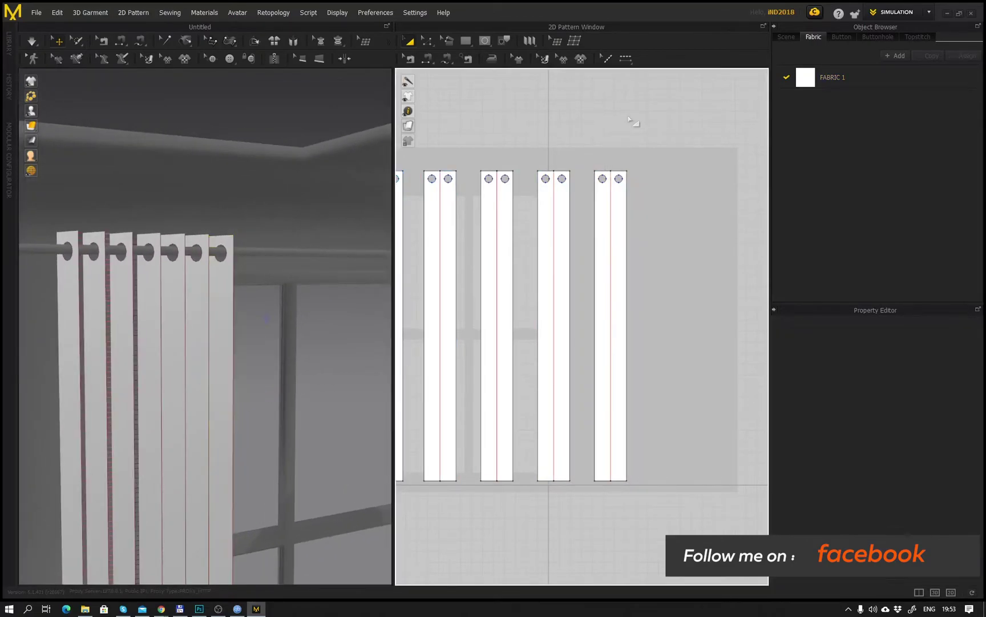
- Select the vertical centre fold lines of all seven strips in the pattern layout and delete them
right_drag(216, 444, 370, 301)
middle_drag(527, 242, 619, 230)
middle_drag(487, 308, 603, 308)
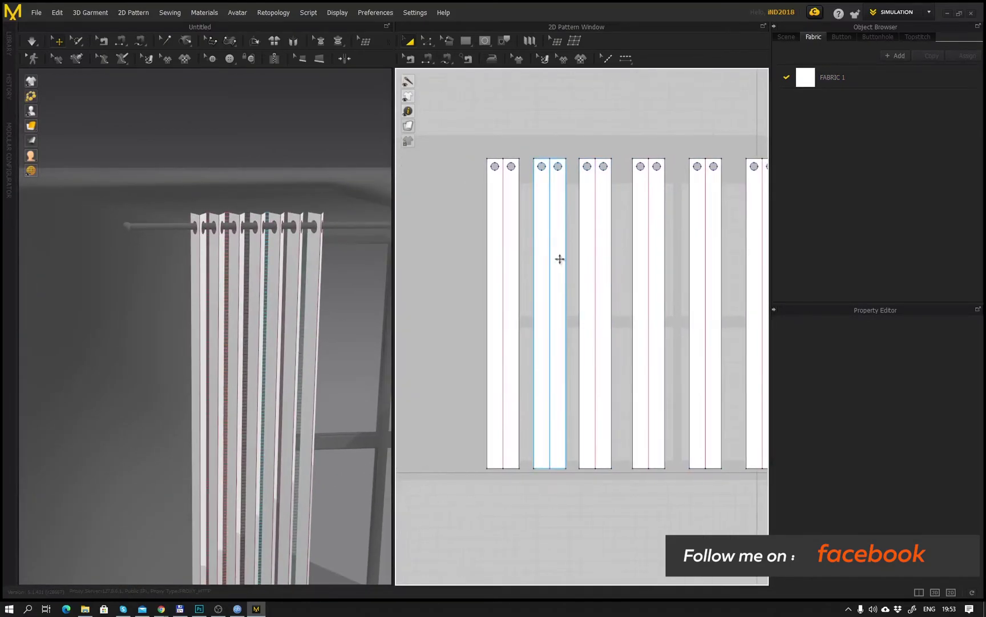
click(503, 225)
shift+click(550, 222)
shift+click(596, 238)
shift+click(649, 236)
middle_drag(740, 276, 611, 278)
scroll(586, 272, up, 3)
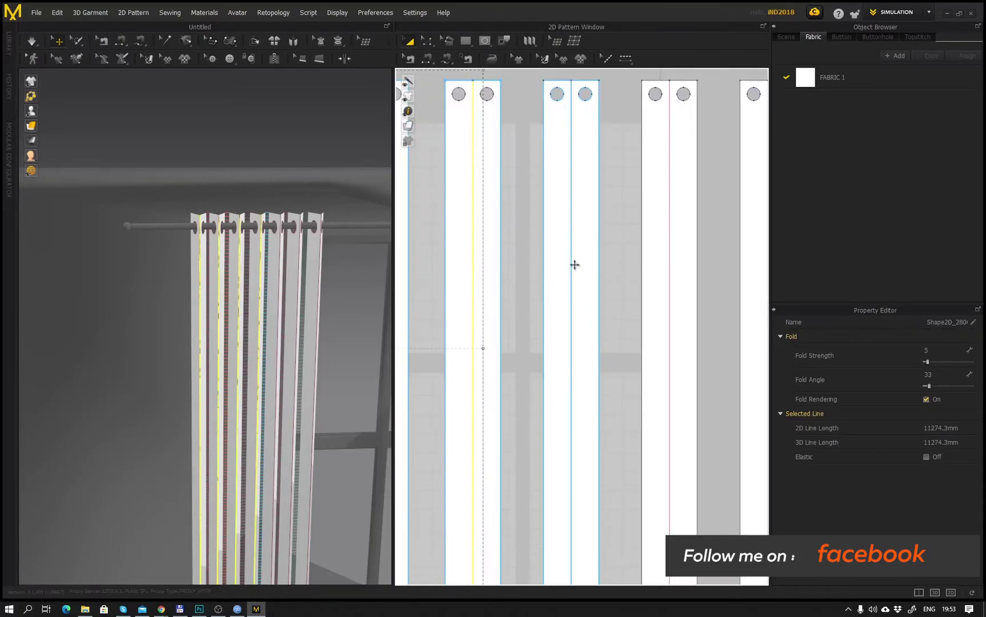
shift+click(572, 266)
shift+click(673, 288)
scroll(662, 301, down, 3)
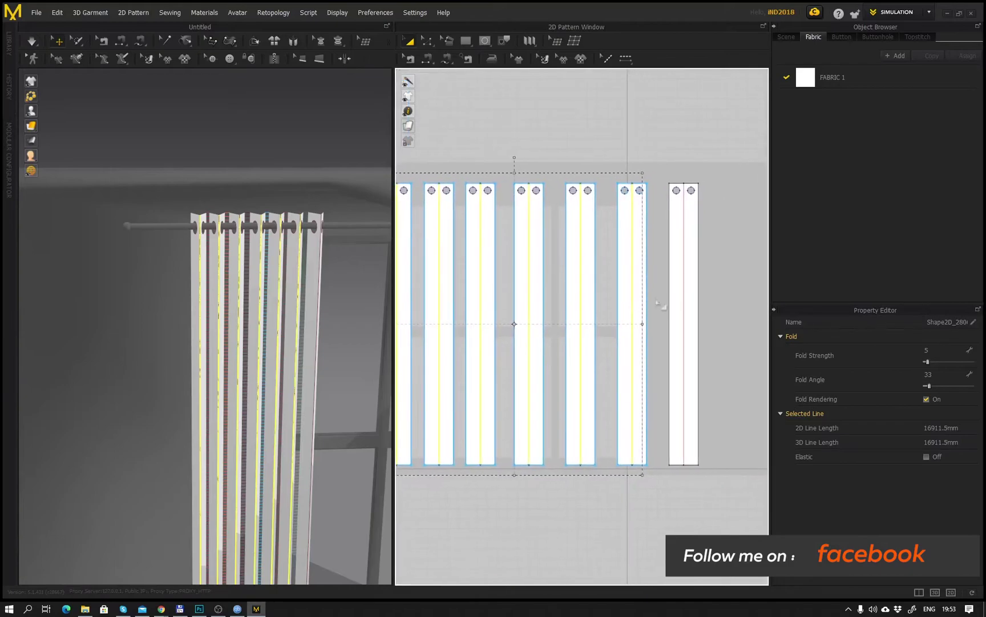
shift+click(683, 290)
shift+click(685, 285)
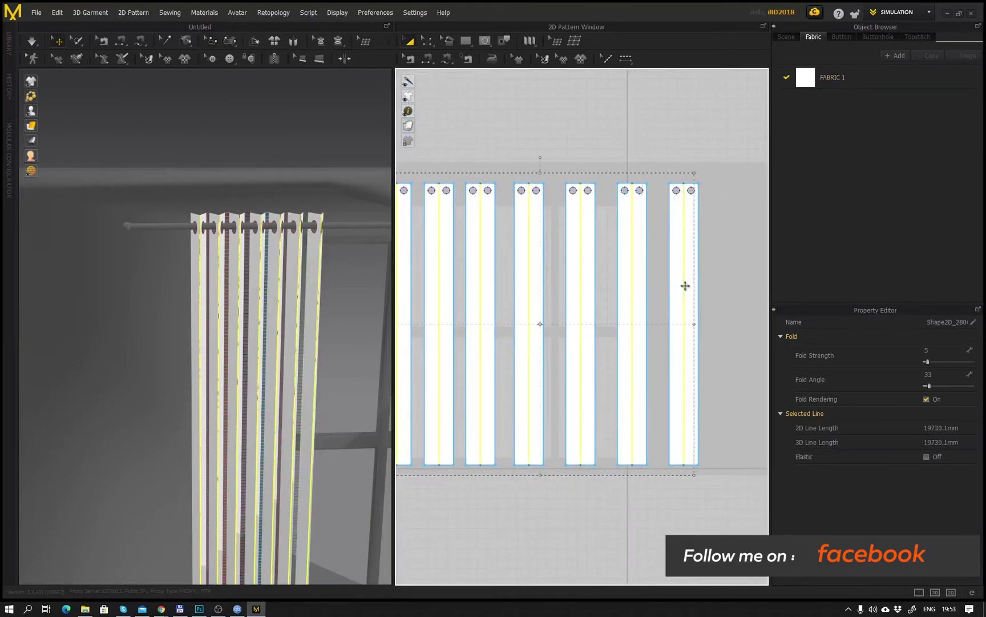
click(703, 290)
- Examine the lower ends and rod holes of the closely spaced strips in the 3D view
scroll(310, 343, down, 3)
right_drag(311, 343, 286, 311)
middle_drag(286, 310, 210, 179)
right_drag(211, 179, 214, 317)
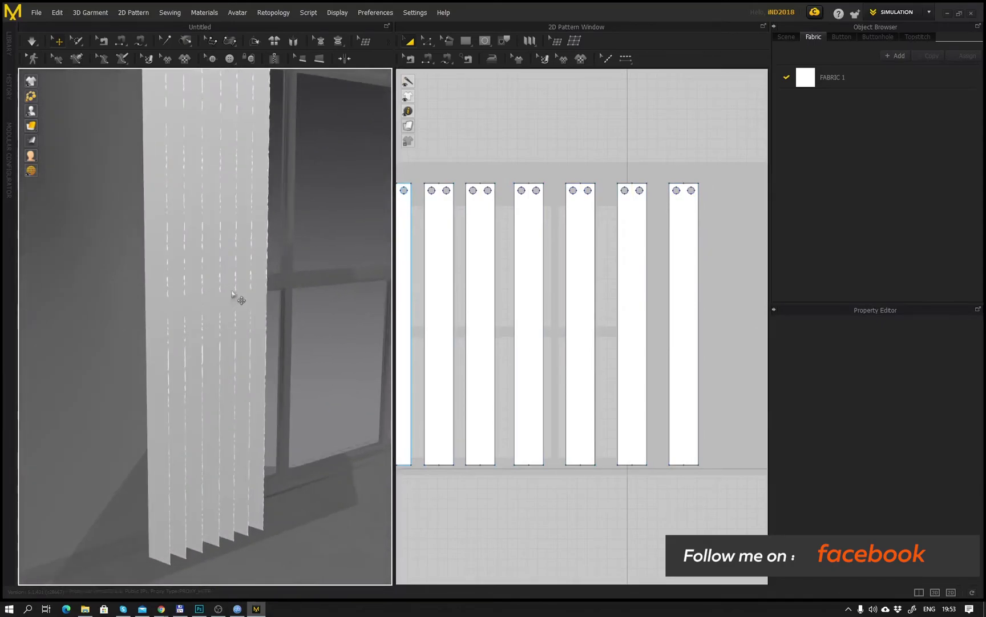
middle_drag(214, 316, 251, 273)
right_drag(251, 273, 343, 259)
right_drag(242, 226, 240, 335)
scroll(579, 329, down, 1)
- Apply seam taping to every arc of both rod holes on the first strip
scroll(632, 264, up, 10)
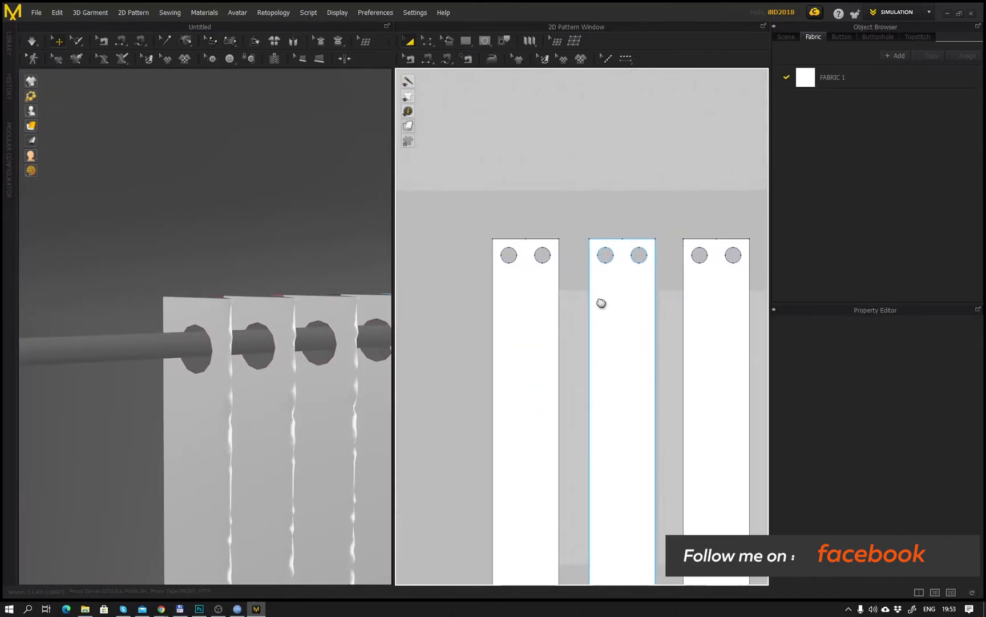
middle_drag(586, 331, 567, 314)
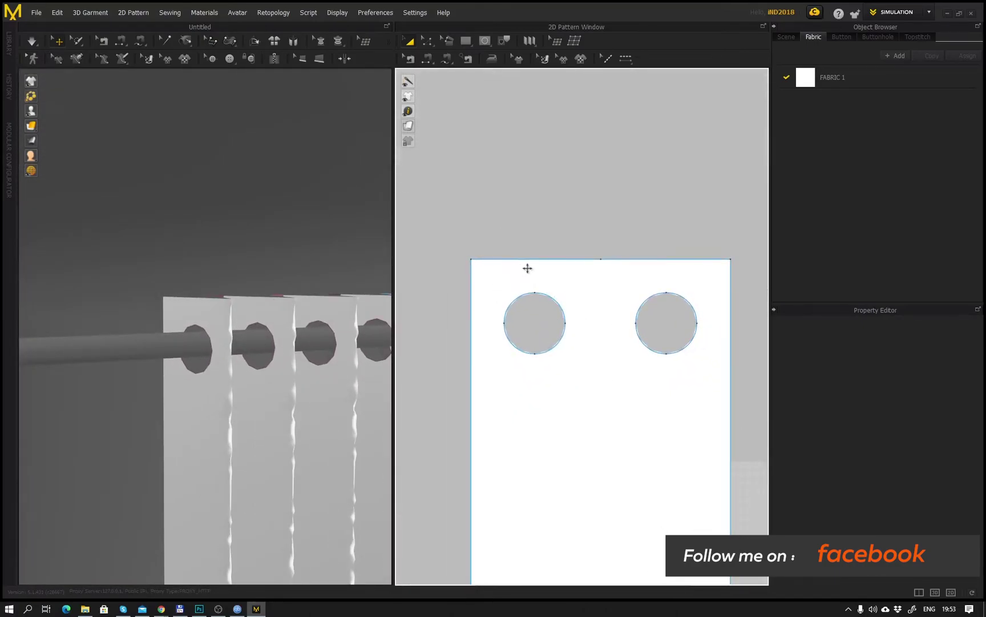
click(518, 59)
click(563, 312)
click(563, 345)
click(521, 349)
click(519, 309)
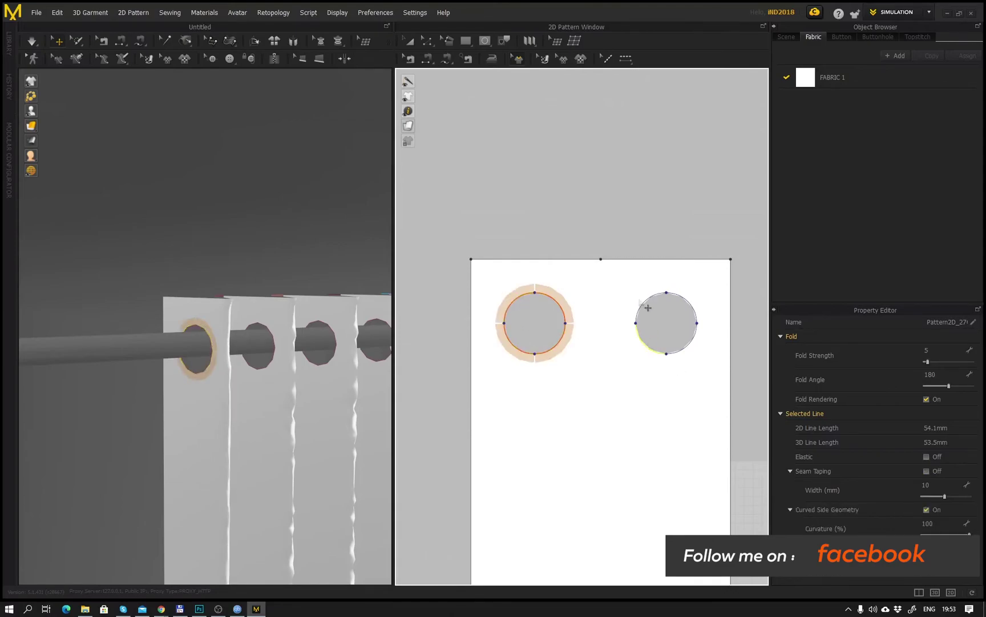
click(649, 349)
click(646, 301)
click(690, 304)
click(690, 343)
- Apply seam taping around both rod holes of the second strip
scroll(691, 343, down, 5)
middle_drag(690, 344, 545, 337)
scroll(614, 334, up, 4)
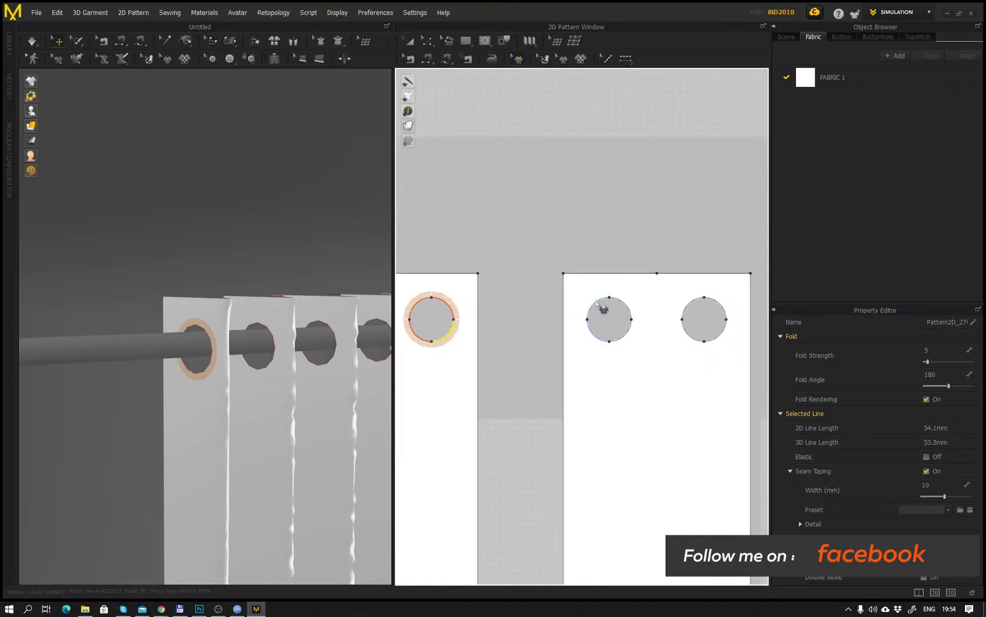
click(596, 303)
click(627, 342)
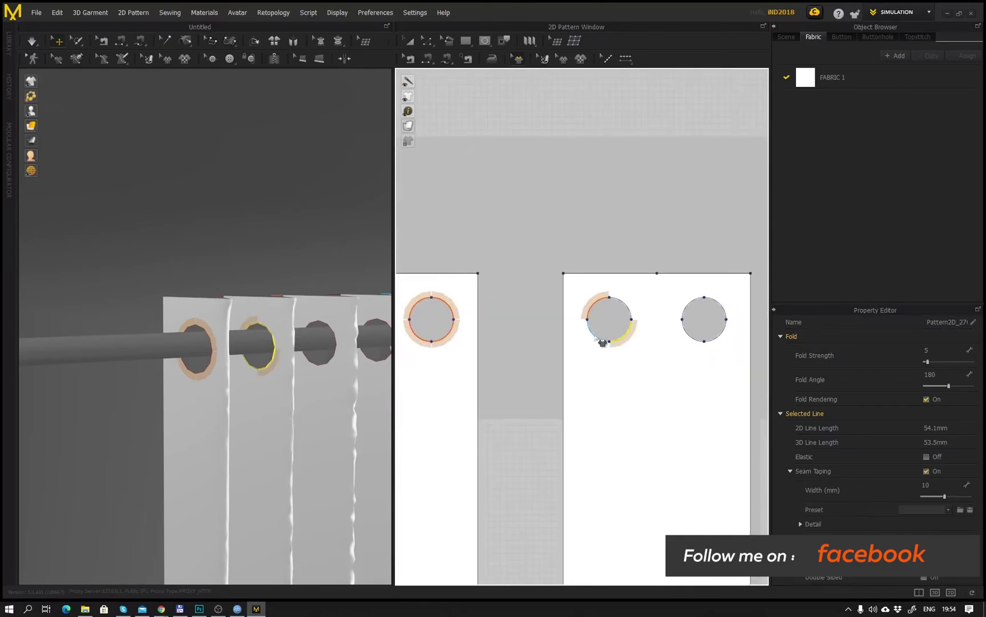
click(597, 338)
click(626, 306)
middle_drag(668, 331, 516, 320)
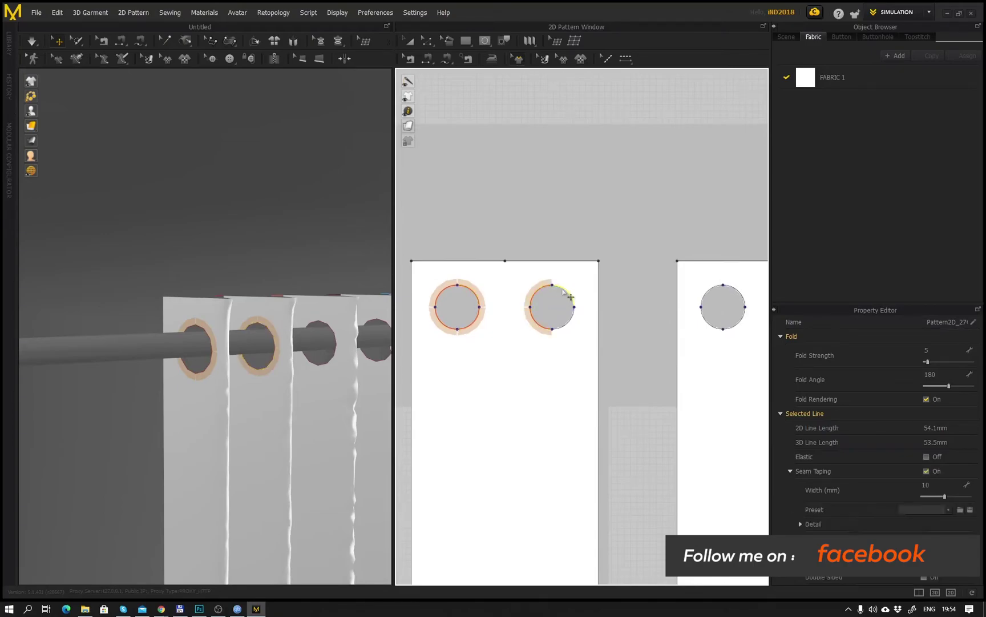
- Add seam tape to the edges of both rod holes on the third strip
middle_drag(694, 345, 540, 328)
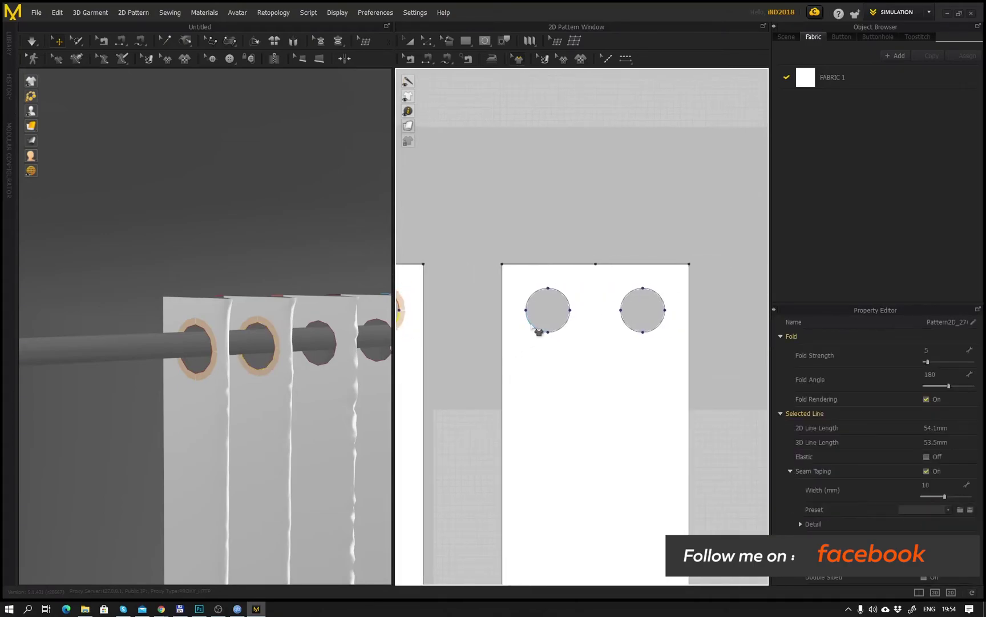
click(537, 329)
click(566, 326)
click(628, 293)
click(639, 337)
- Reinforce both rod holes of the fourth strip with seam tape
scroll(639, 338, down, 3)
middle_drag(713, 335, 498, 295)
scroll(498, 295, up, 3)
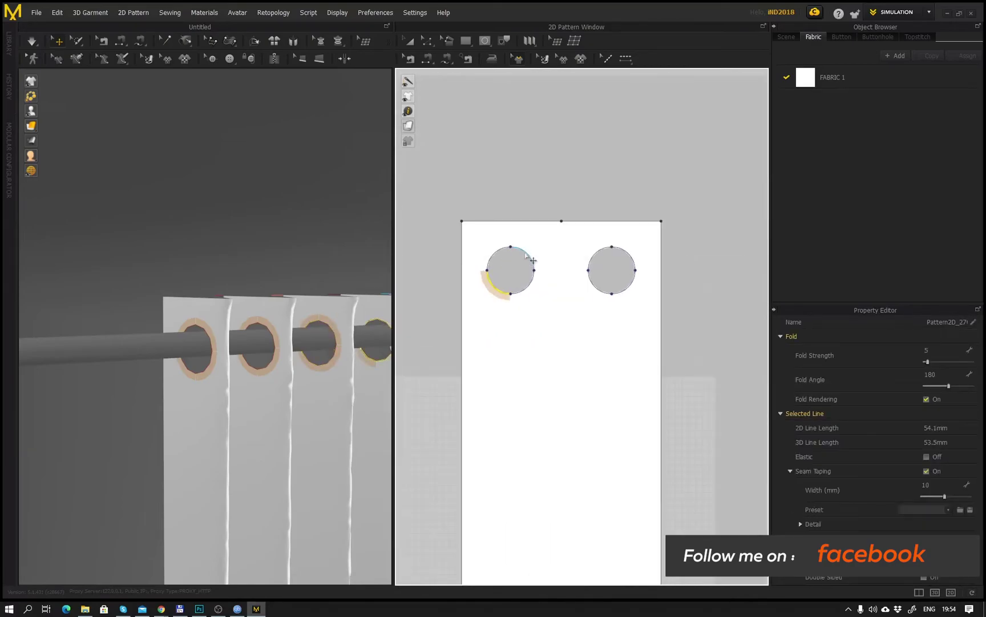
click(595, 258)
click(596, 254)
- Apply seam taping to each arc of the two rod holes on the fifth strip
scroll(609, 299, down, 3)
middle_drag(705, 293, 528, 342)
scroll(529, 342, up, 4)
click(547, 337)
click(501, 337)
click(511, 310)
click(549, 293)
click(545, 332)
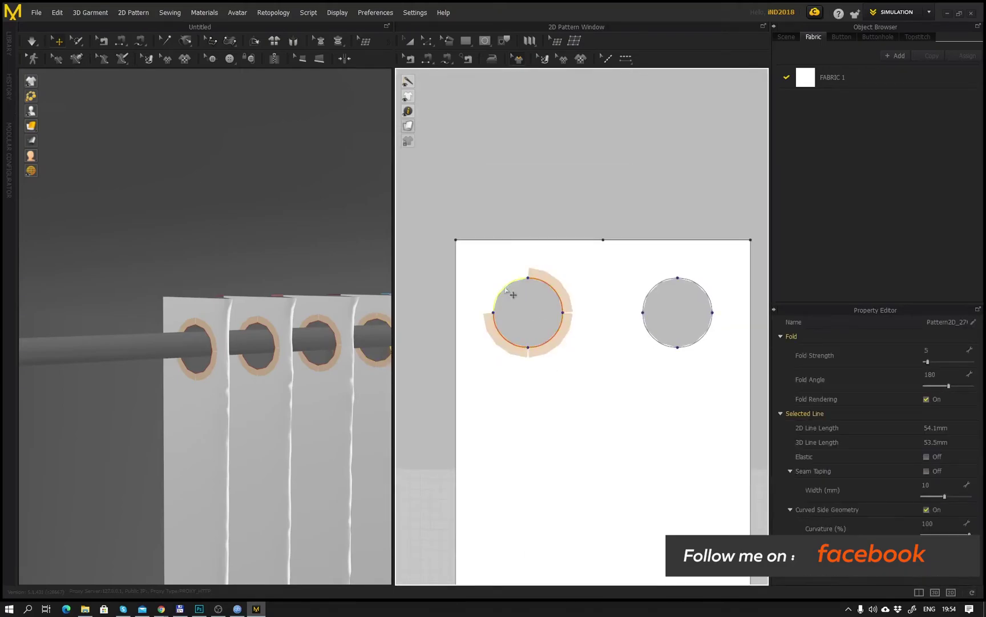
click(515, 287)
click(656, 338)
click(654, 289)
click(705, 293)
click(710, 339)
- Apply seam taping around both rod holes of the sixth strip
scroll(547, 359, down, 2)
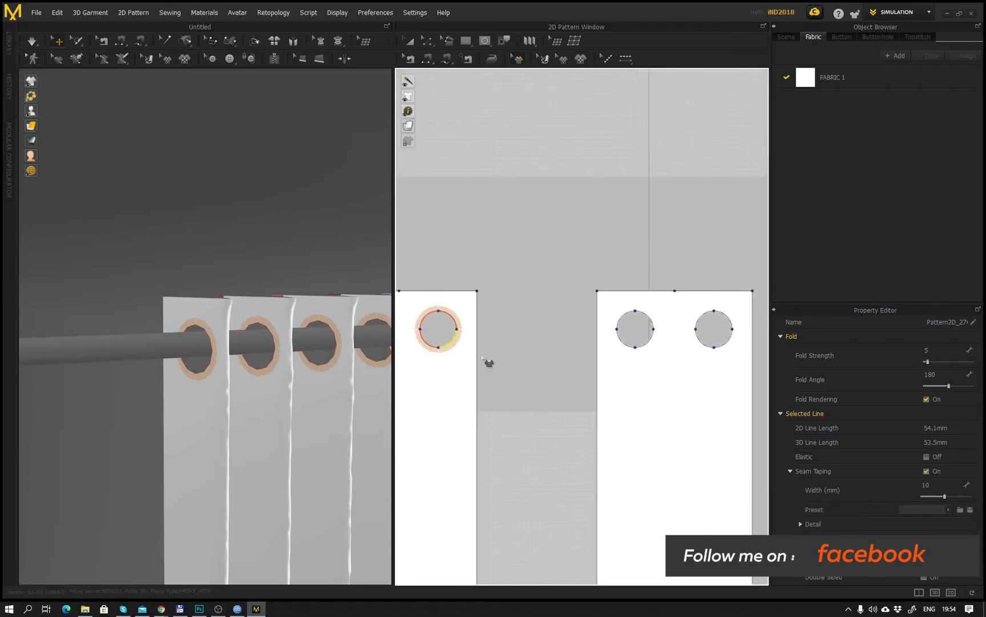
click(621, 342)
click(622, 315)
click(648, 316)
click(649, 344)
middle_drag(679, 360, 546, 378)
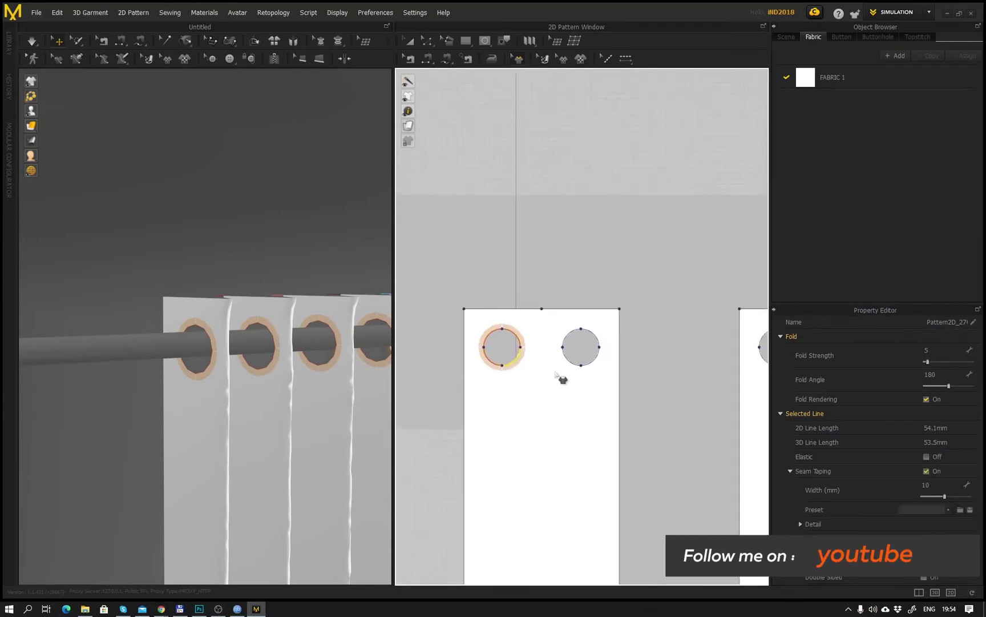
click(568, 336)
click(576, 341)
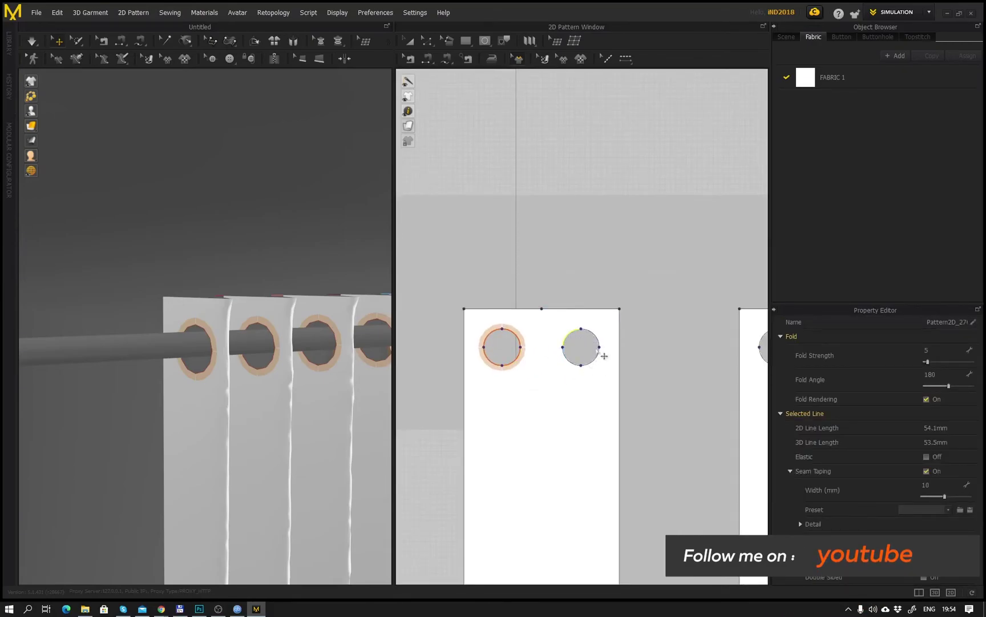
click(595, 358)
click(592, 336)
- Apply seam taping around both rod holes of the seventh, last strip
middle_drag(742, 342, 479, 366)
scroll(508, 380, up, 2)
click(519, 385)
click(517, 349)
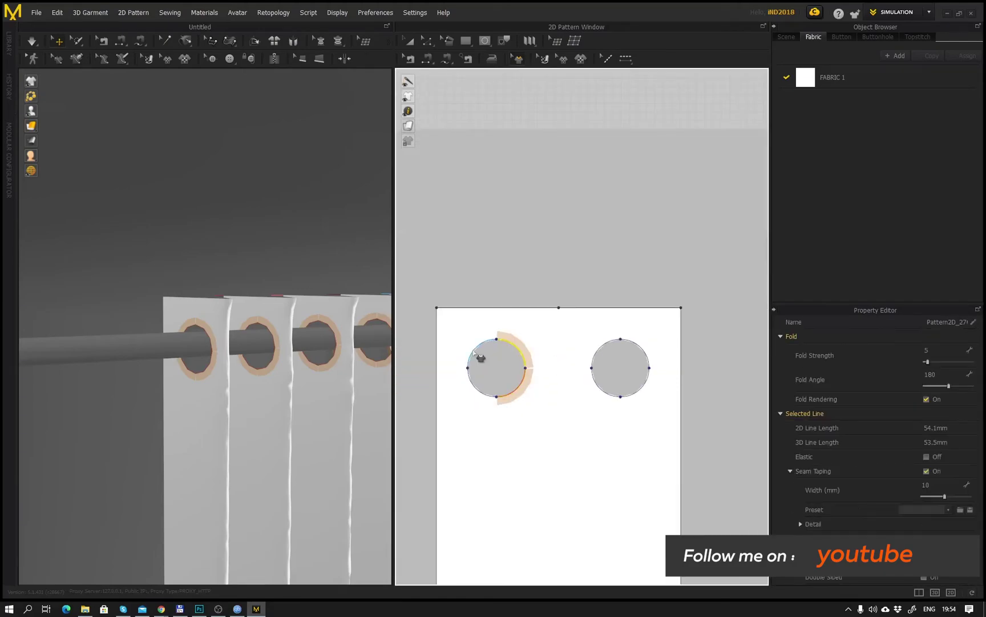
click(474, 352)
click(472, 387)
click(638, 351)
click(640, 390)
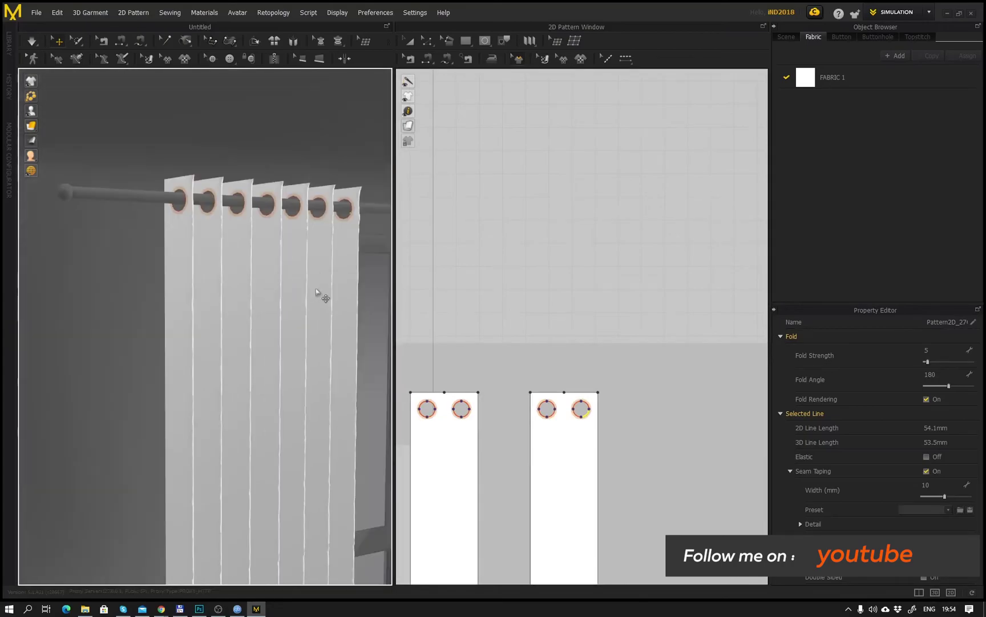
- Run the simulation so the sewn strips drape from the rod as one curtain
scroll(311, 320, down, 6)
middle_drag(359, 405, 343, 337)
right_drag(302, 373, 273, 224)
scroll(260, 304, up, 2)
right_drag(260, 304, 242, 288)
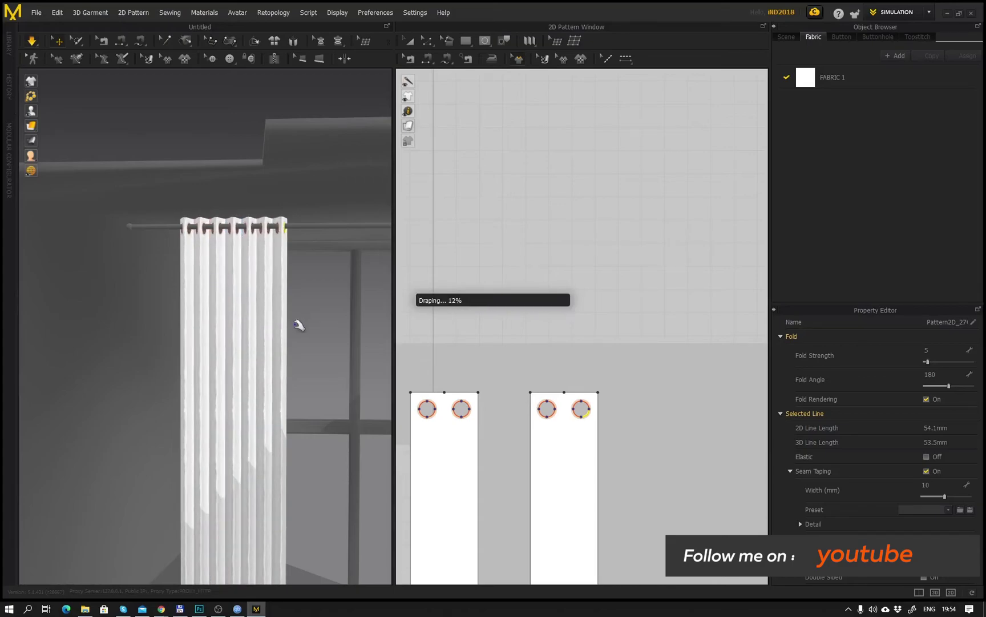
right_drag(242, 412, 246, 334)
middle_drag(298, 335, 457, 388)
scroll(228, 292, up, 2)
right_drag(316, 346, 257, 328)
- Pull the curtain's folds and bottom hem during the simulation to shape the drape, and stop the simulation
click(281, 274)
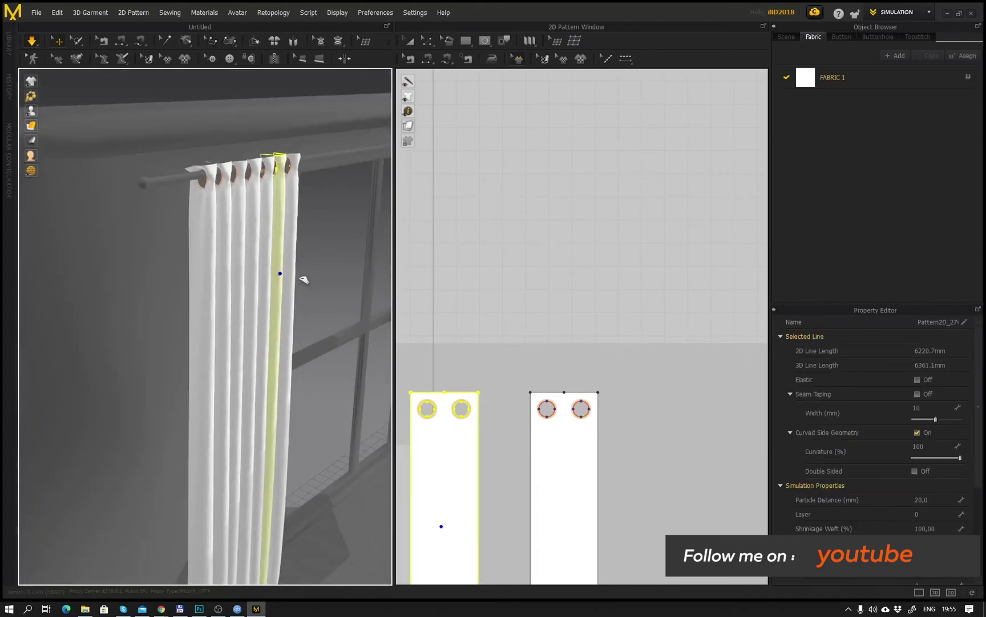
right_drag(323, 379, 196, 416)
click(211, 422)
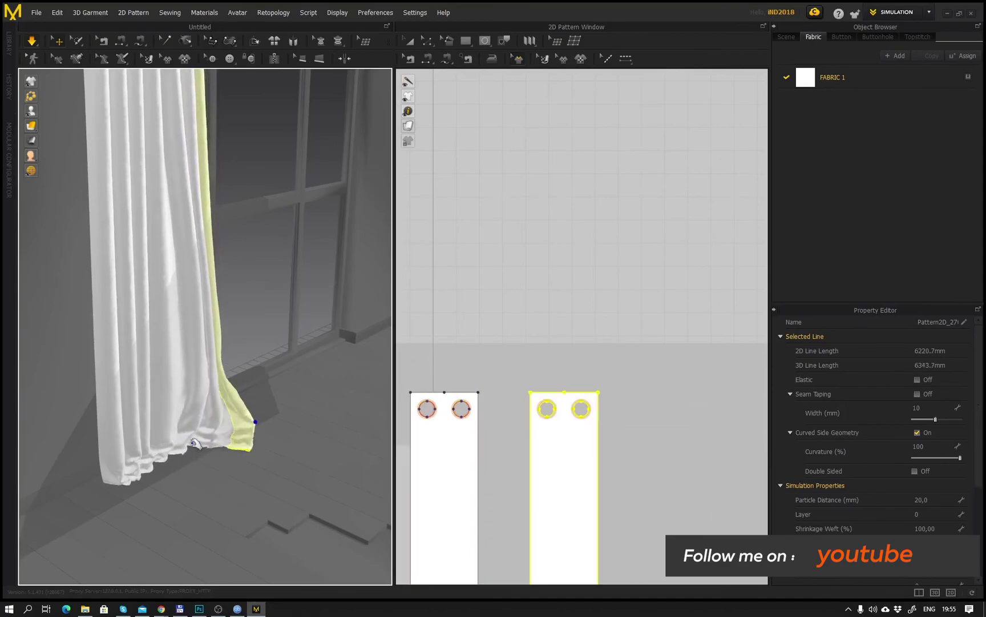
drag(196, 442, 261, 435)
right_drag(218, 333, 174, 335)
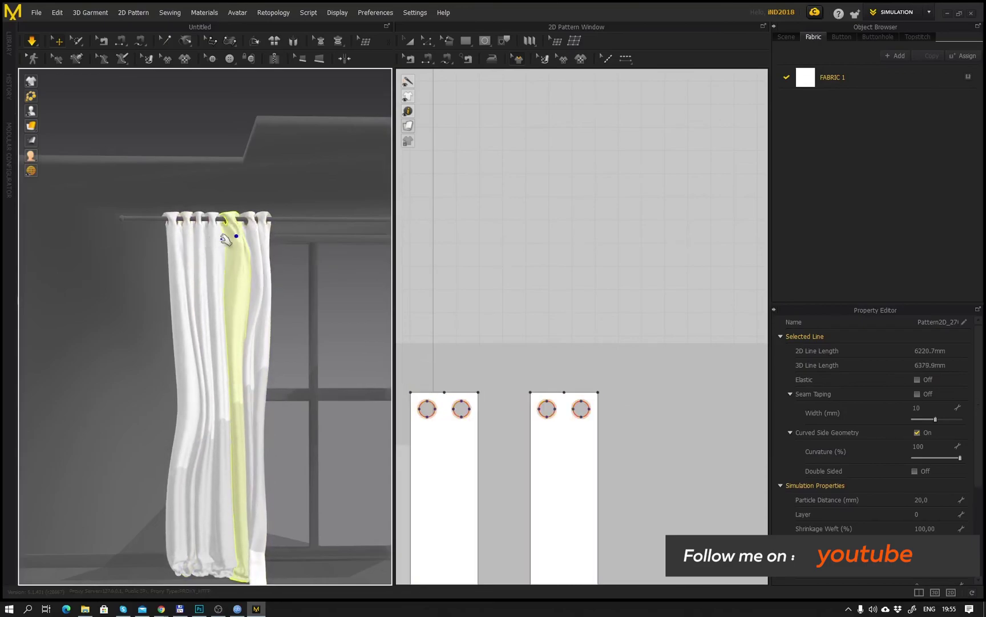
click(203, 150)
- Examine the draped curtain from several angles and distances within the room
right_drag(203, 150, 304, 359)
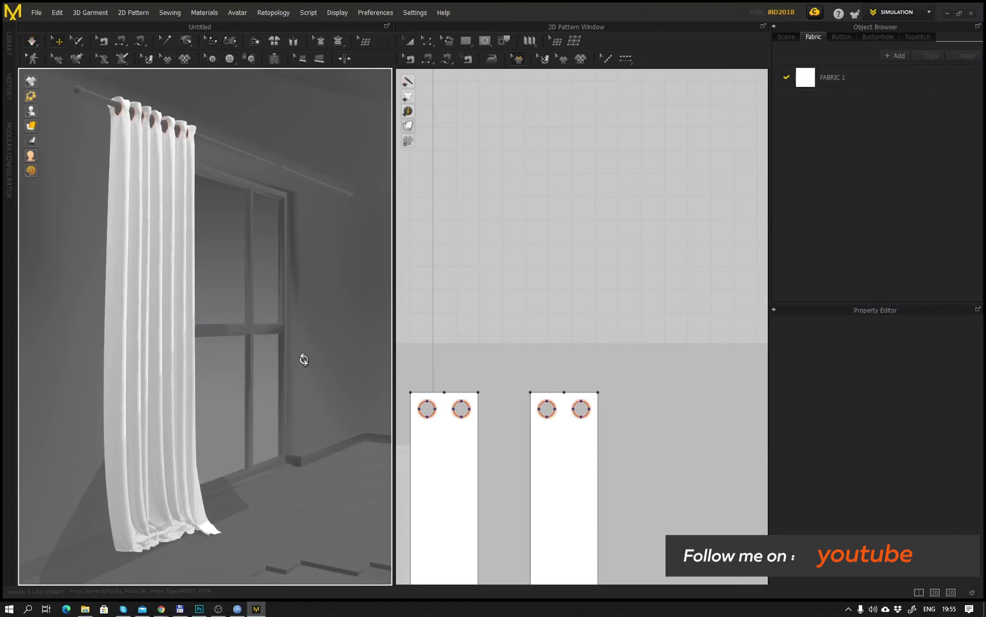
right_drag(343, 312, 275, 299)
scroll(284, 337, down, 2)
scroll(193, 338, up, 1)
middle_drag(157, 268, 136, 303)
scroll(193, 338, up, 1)
scroll(262, 364, up, 3)
scroll(237, 361, down, 3)
middle_drag(238, 361, 223, 221)
scroll(222, 234, down, 4)
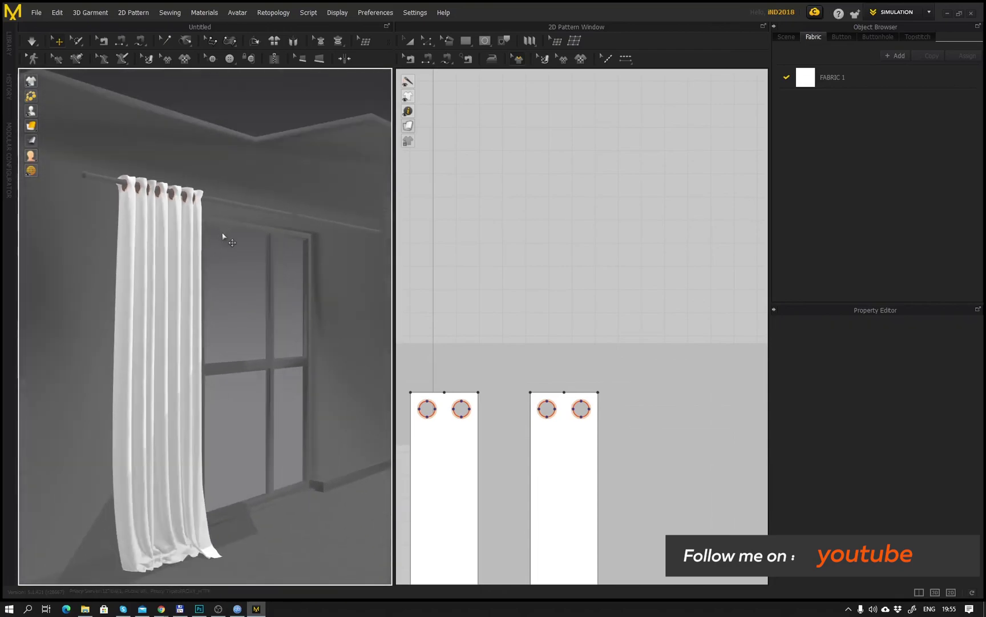
middle_drag(259, 309, 209, 278)
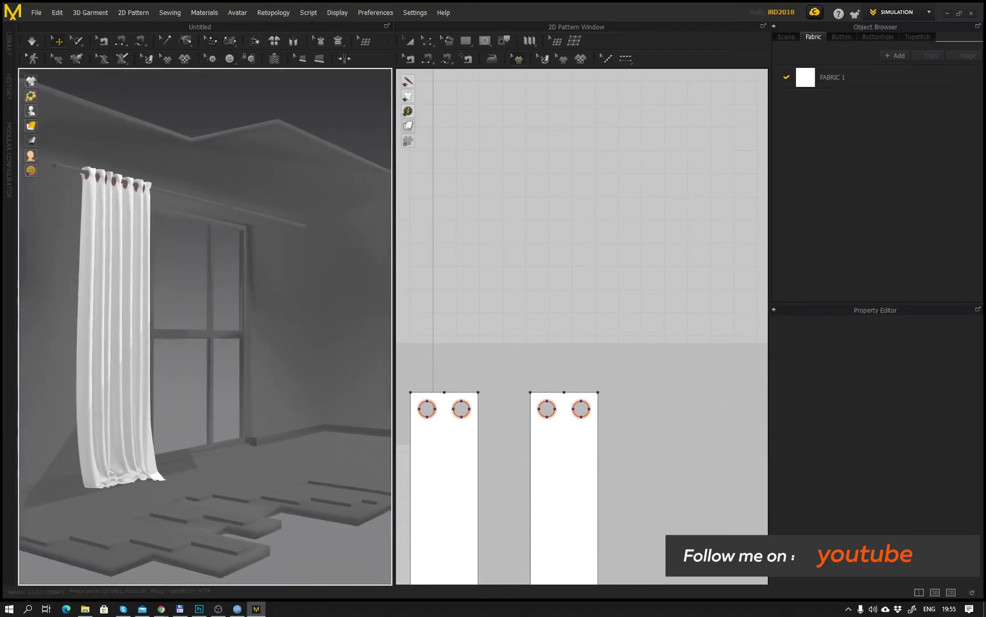